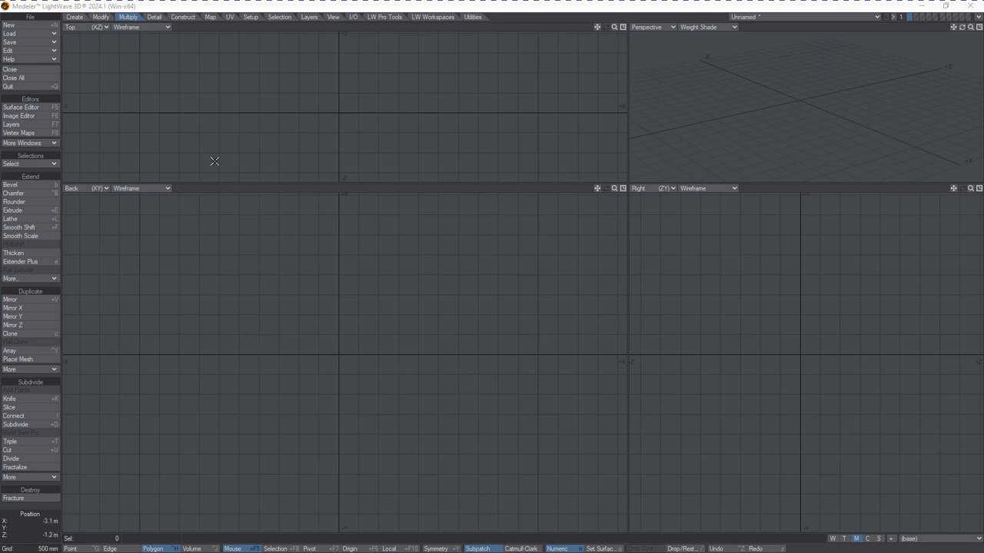
Step: Draw a tall box primitive in the Back view and give it a shallow depth in the Top view
{"action": "left_click", "coordinate": [75, 17]}
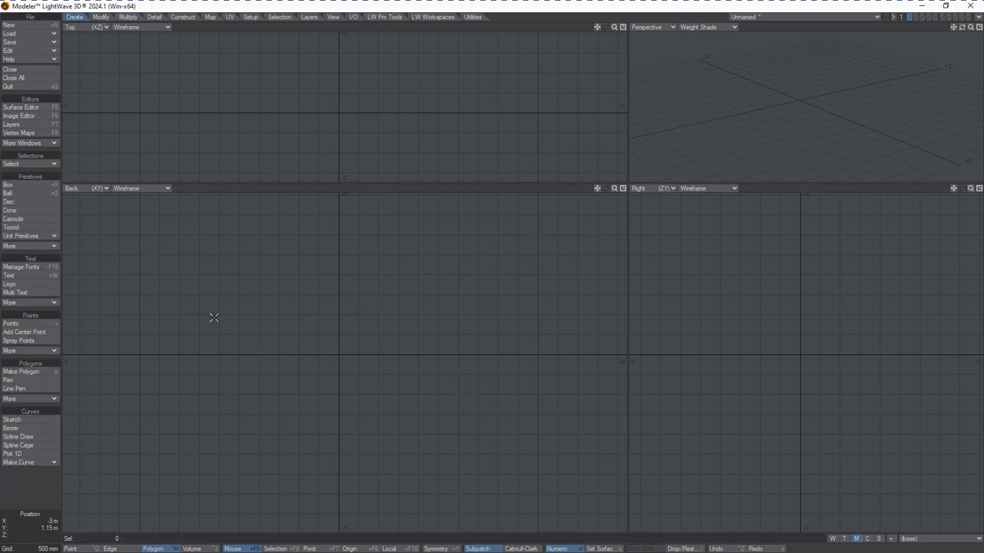
{"action": "left_click", "coordinate": [33, 185]}
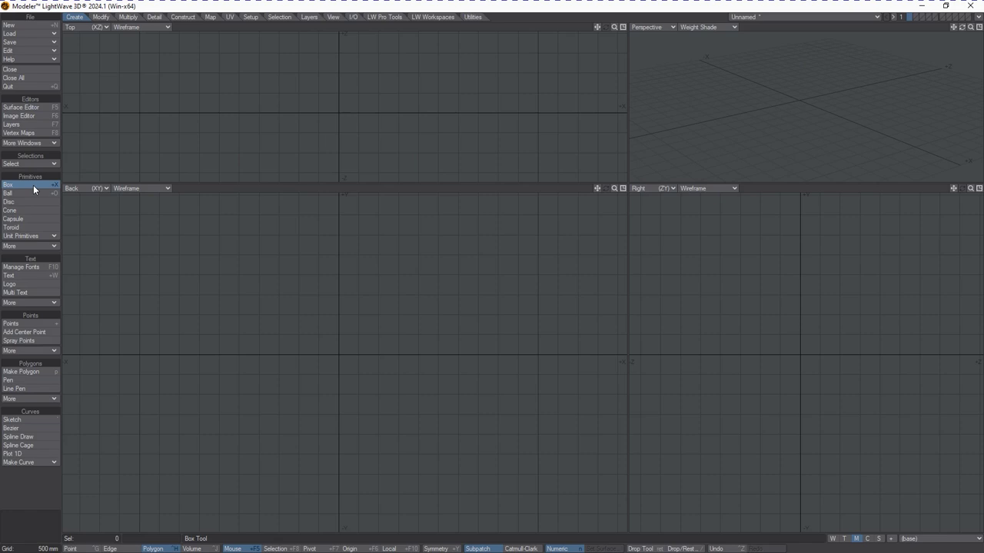
{"action": "left_click_drag", "start_coordinate": [253, 278], "coordinate": [453, 455]}
{"action": "left_click_drag", "start_coordinate": [328, 78], "coordinate": [338, 66]}
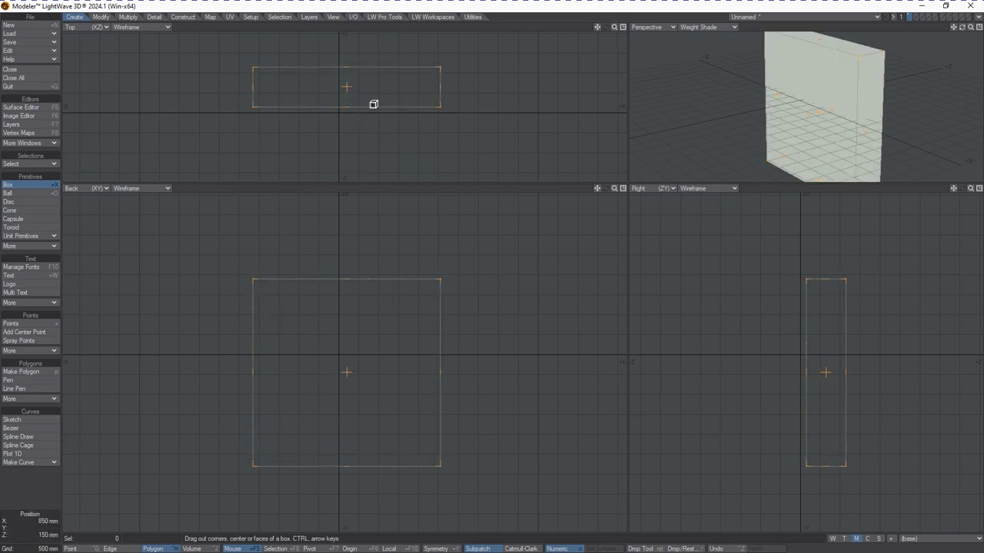
Step: Divide the box into 3 segments in width and 3 in height, and finish it centred on the origin
{"action": "key", "text": "Right"}
{"action": "key", "text": "Right"}
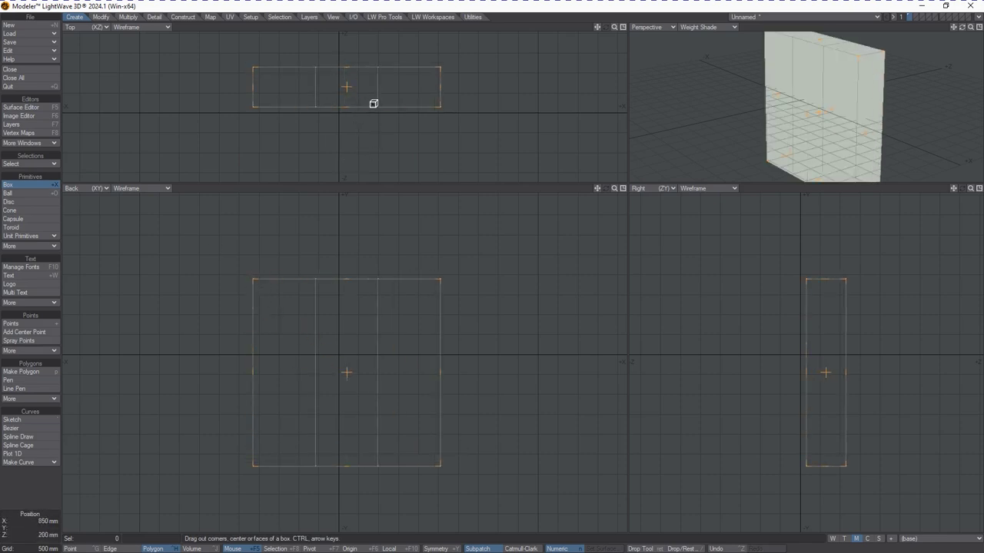
{"action": "key", "text": "Up"}
{"action": "key", "text": "Down"}
{"action": "key", "text": "Left"}
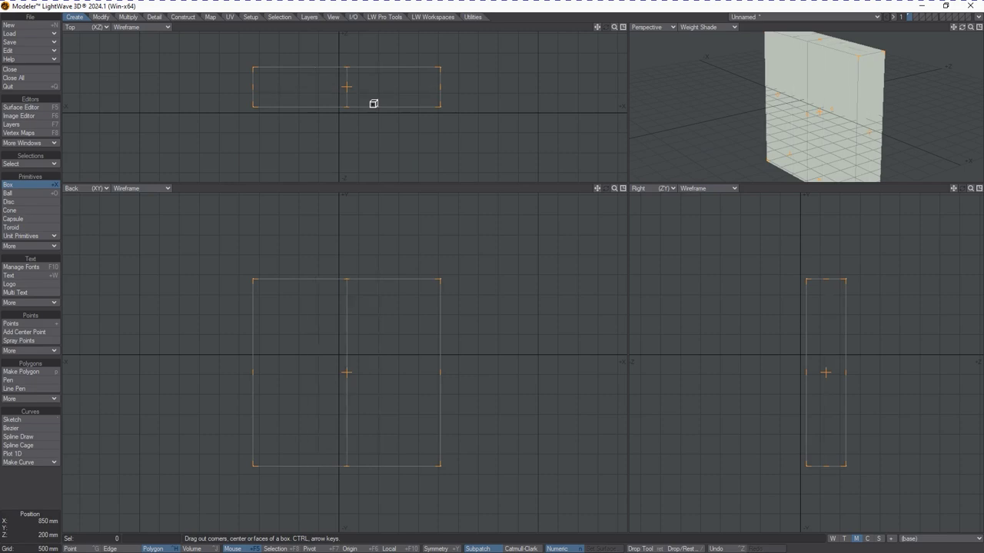
{"action": "key", "text": "Right"}
{"action": "key", "text": "Up"}
{"action": "key", "text": "Up"}
{"action": "key", "text": "Up"}
{"action": "key", "text": "Down"}
{"action": "key", "text": "space"}
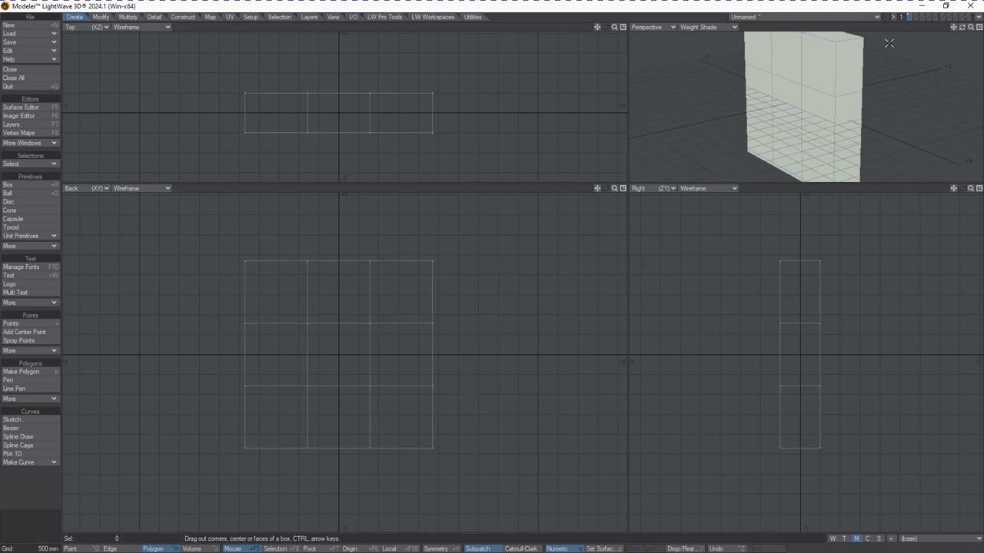
Step: Bevel the centre polygon of the box's -Z face straight outward with no inset and deselect it
{"action": "mouse_move", "coordinate": [962, 27]}
{"action": "left_mouse_down"}
{"action": "mouse_move", "coordinate": [972, 30]}
{"action": "mouse_move", "coordinate": [963, 31]}
{"action": "left_mouse_up"}
{"action": "left_click", "coordinate": [815, 85]}
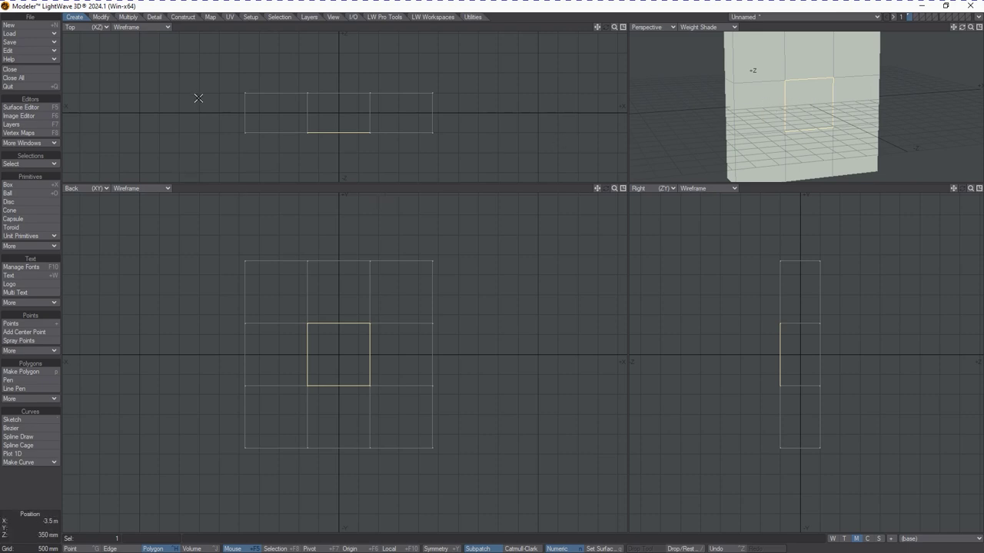
{"action": "left_click", "coordinate": [129, 17]}
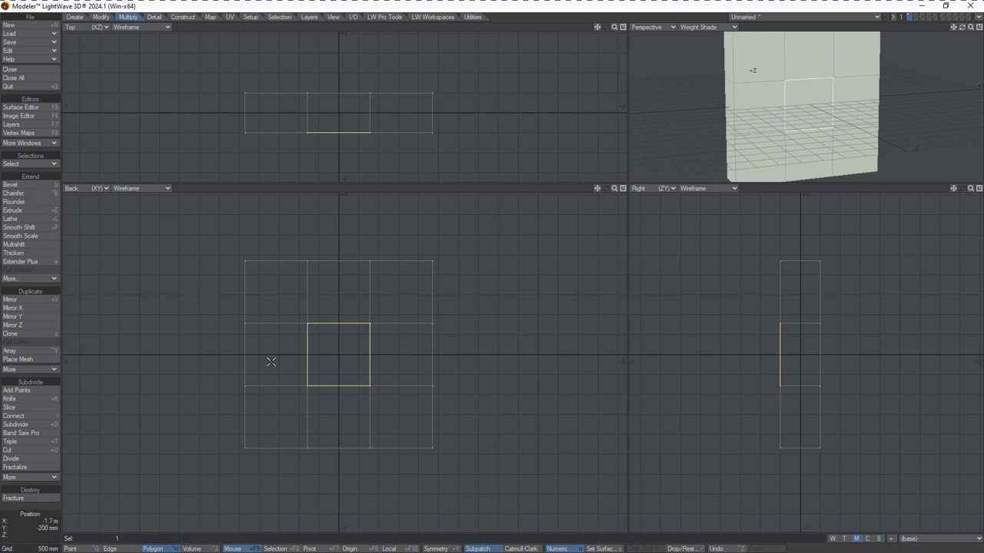
{"action": "key", "text": "b"}
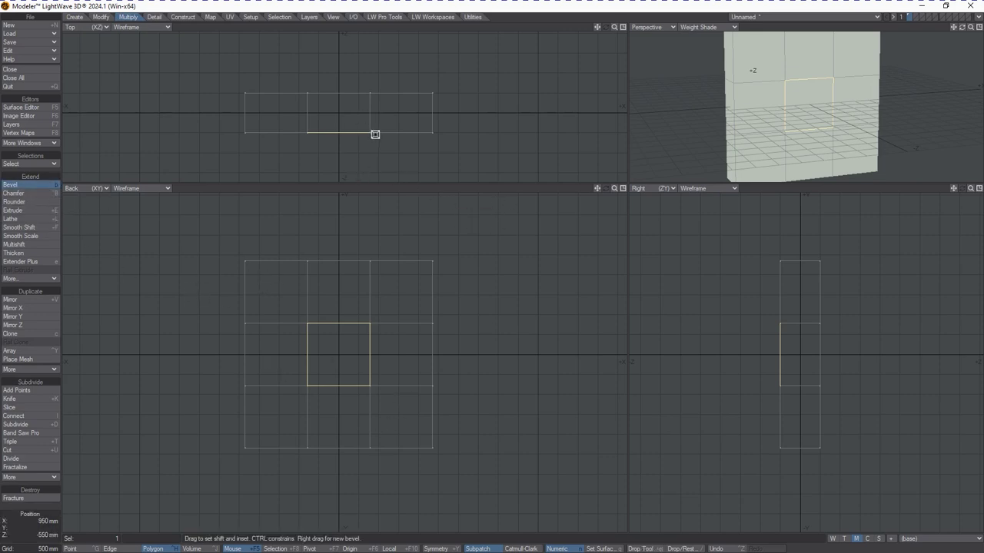
{"action": "left_click_drag", "start_coordinate": [373, 133], "coordinate": [373, 116]}
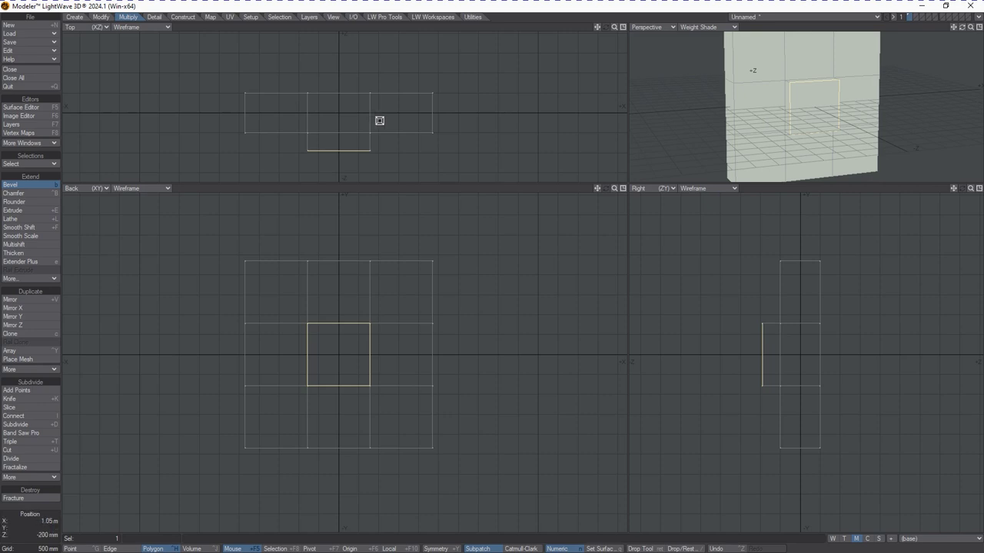
{"action": "key", "text": "space"}
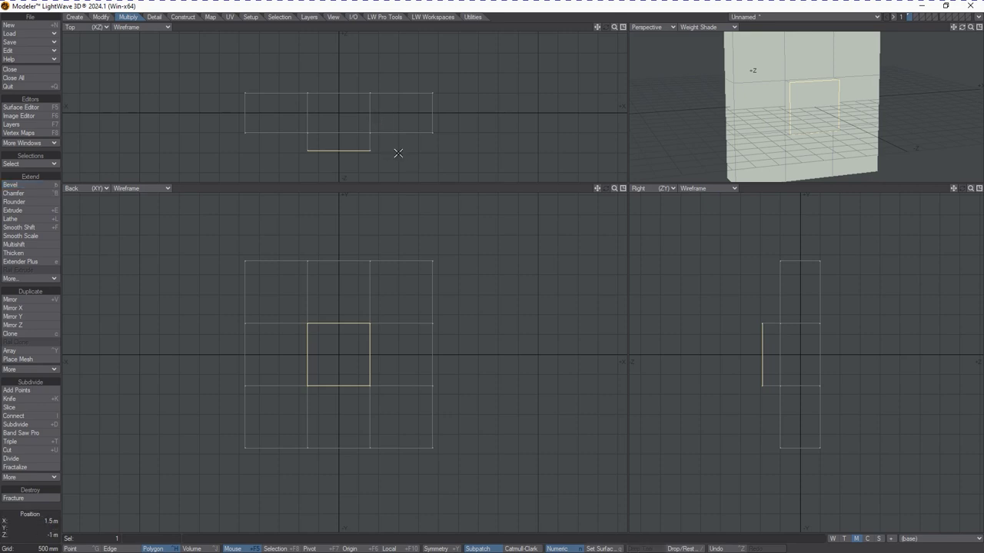
{"action": "mouse_move", "coordinate": [405, 152]}
{"action": "right_mouse_down"}
{"action": "mouse_move", "coordinate": [143, 158]}
{"action": "mouse_move", "coordinate": [449, 206]}
{"action": "right_mouse_up"}
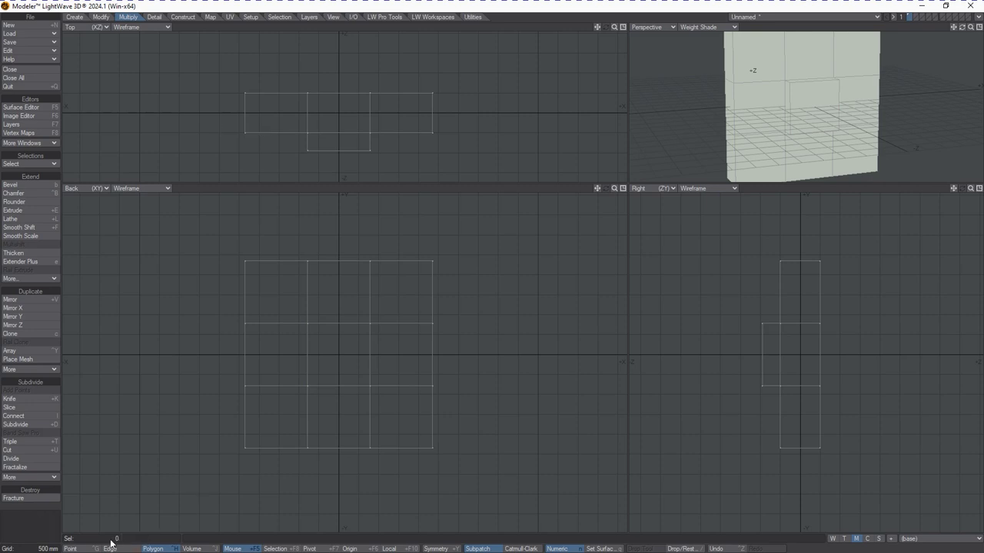
Step: Select all points on the -Z side and flatten them along Z so the bevelled block collapses onto the face, then deselect
{"action": "left_click", "coordinate": [83, 550]}
{"action": "mouse_move", "coordinate": [461, 154]}
{"action": "right_mouse_down"}
{"action": "mouse_move", "coordinate": [461, 134]}
{"action": "mouse_move", "coordinate": [194, 123]}
{"action": "mouse_move", "coordinate": [454, 173]}
{"action": "right_mouse_up"}
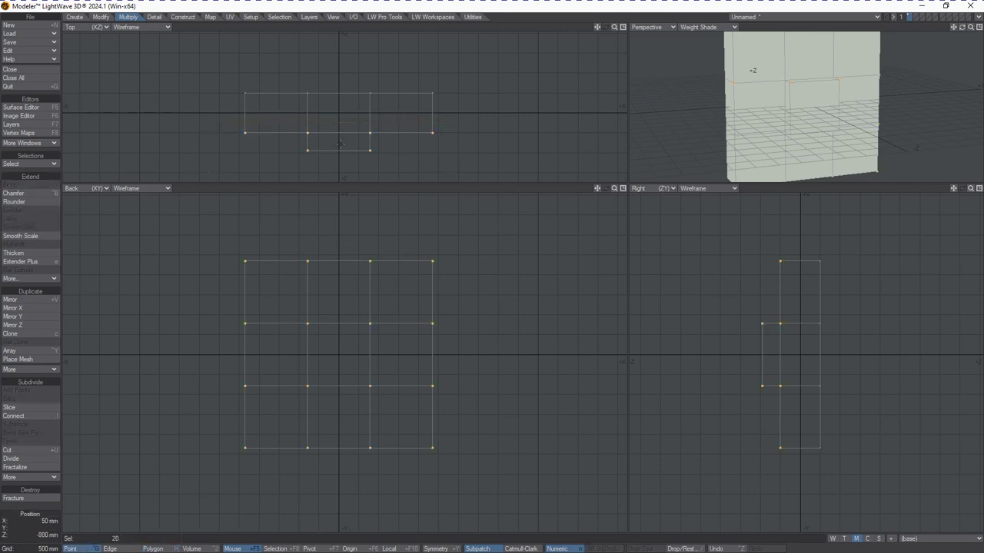
{"action": "key", "text": "shift+h"}
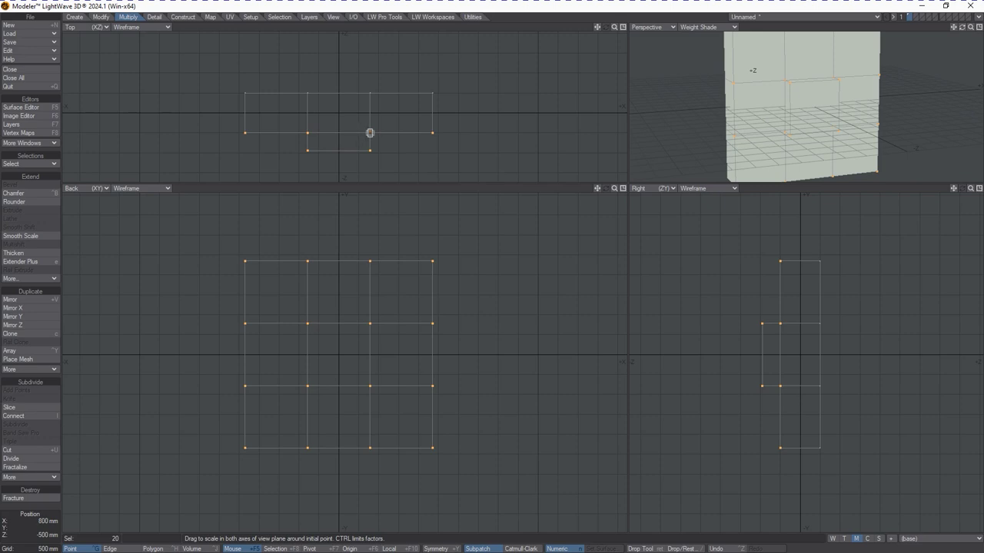
{"action": "left_click_drag", "start_coordinate": [370, 133], "coordinate": [369, 131]}
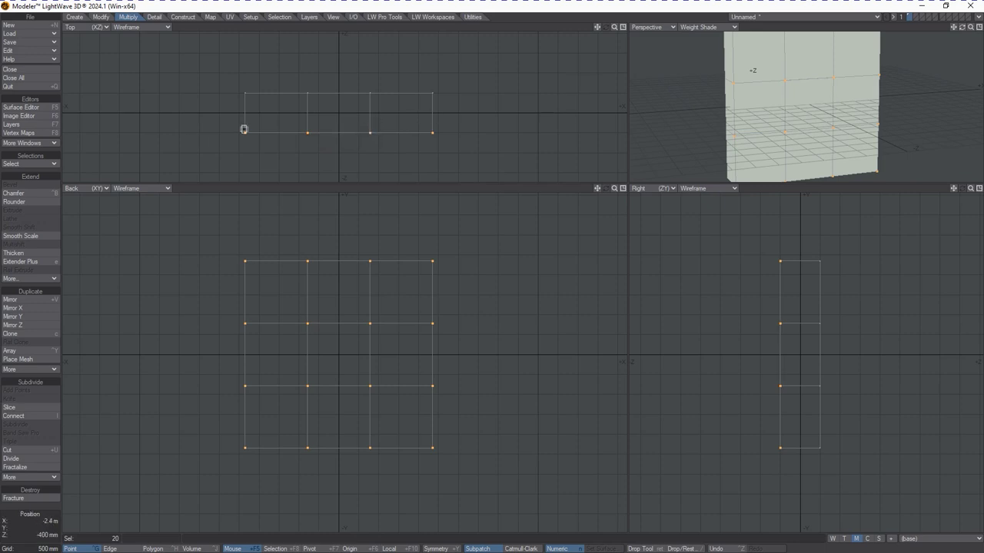
{"action": "key", "text": "t"}
{"action": "key", "text": "Return"}
{"action": "right_click_drag", "start_coordinate": [454, 165], "coordinate": [498, 147]}
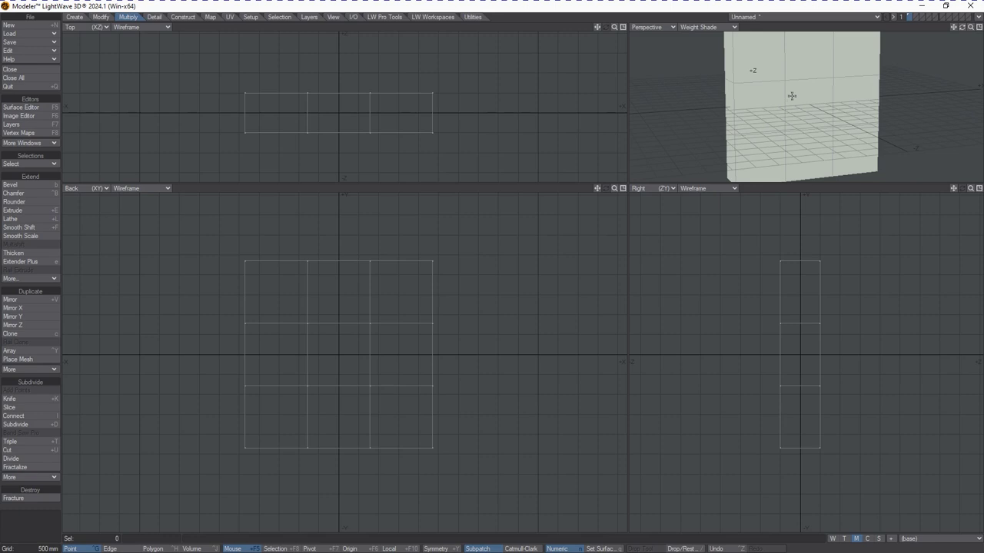
Step: Select the centre polygon of the flattened -Z face in polygon mode
{"action": "key", "text": "ctrl+h"}
{"action": "left_click", "coordinate": [811, 111]}
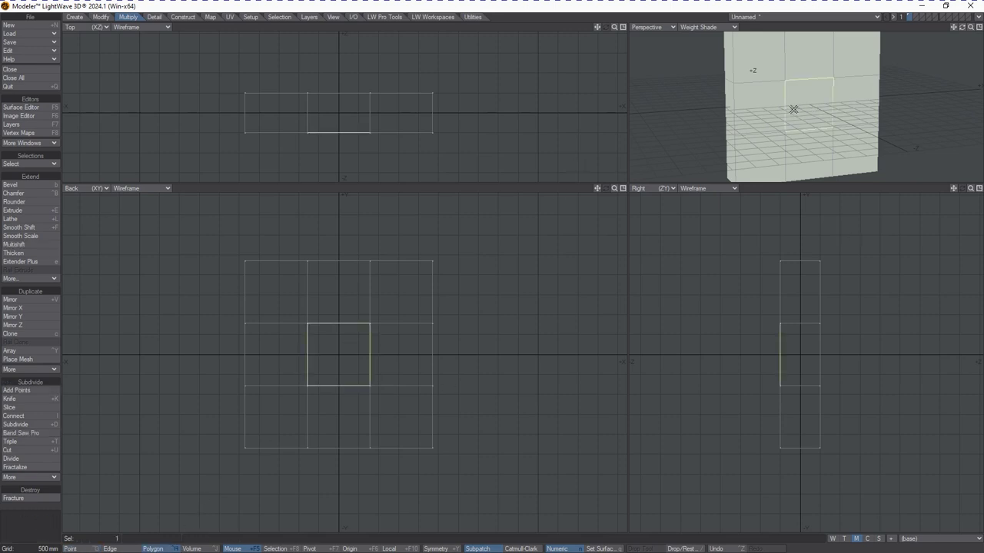
Step: Try moving the selected centre polygon outward from the face and undo the move
{"action": "key", "text": "e"}
{"action": "key", "text": "t"}
{"action": "left_click_drag", "start_coordinate": [332, 147], "coordinate": [334, 148]}
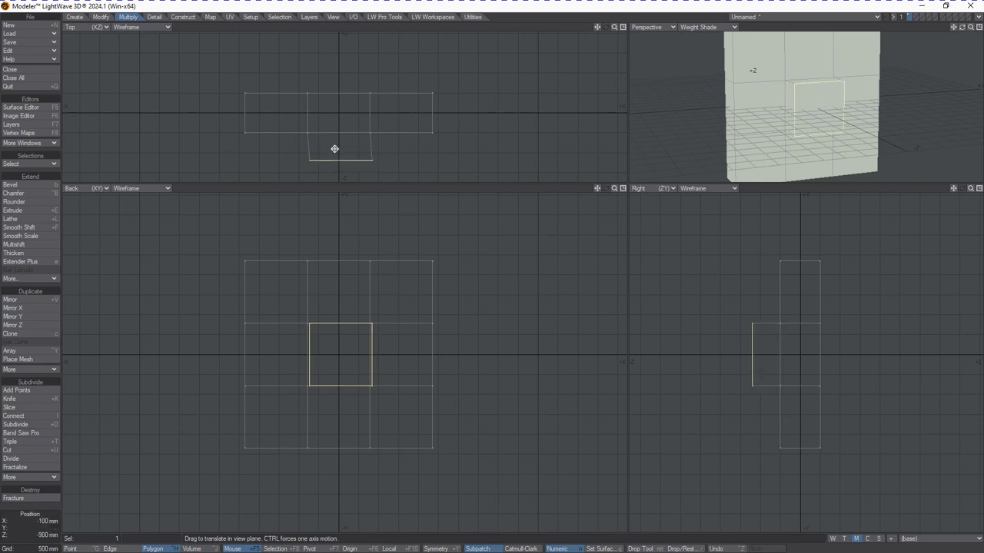
{"action": "key", "text": "z"}
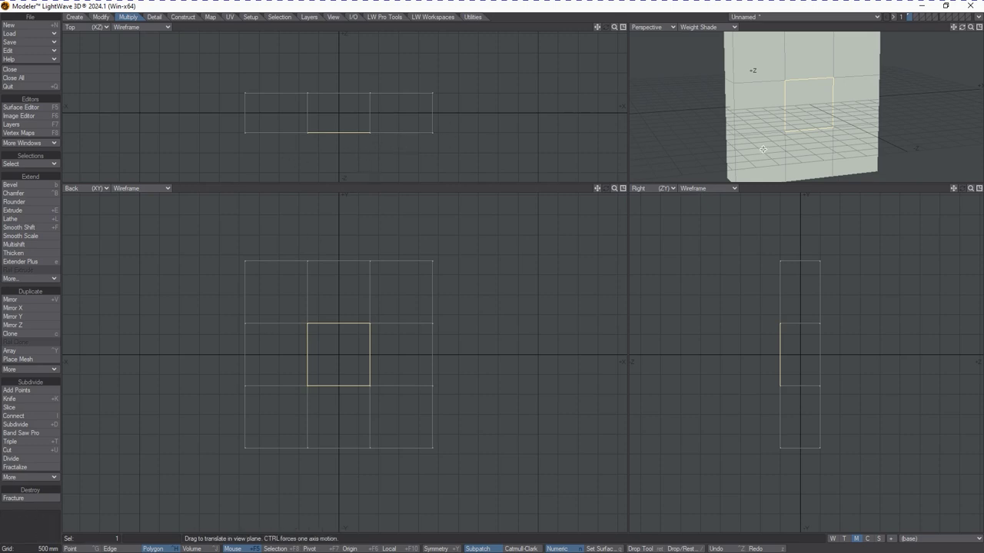
{"action": "key", "text": "t"}
{"action": "key", "text": "space"}
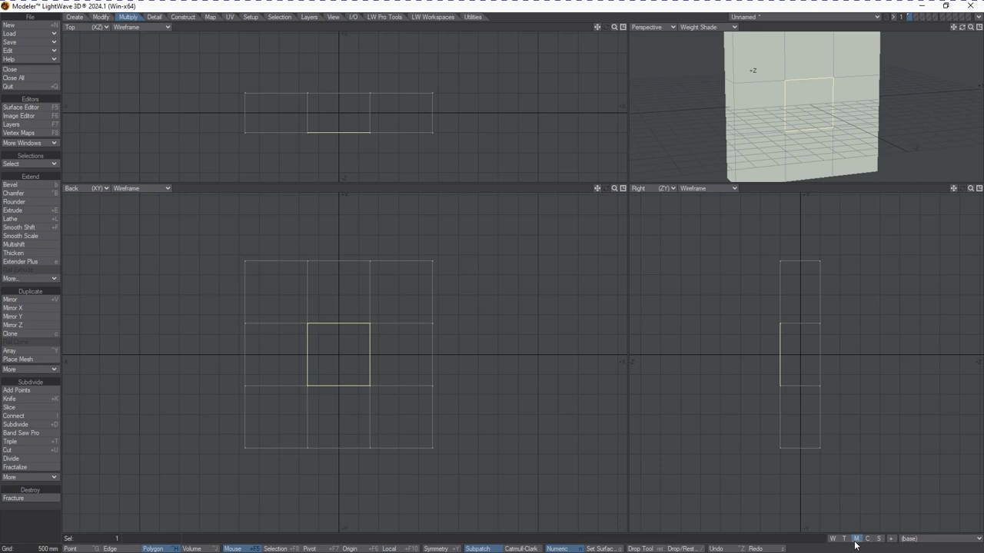
Step: Create a new relative endomorph named Box.Morph and close the dialog
{"action": "left_click", "coordinate": [918, 541]}
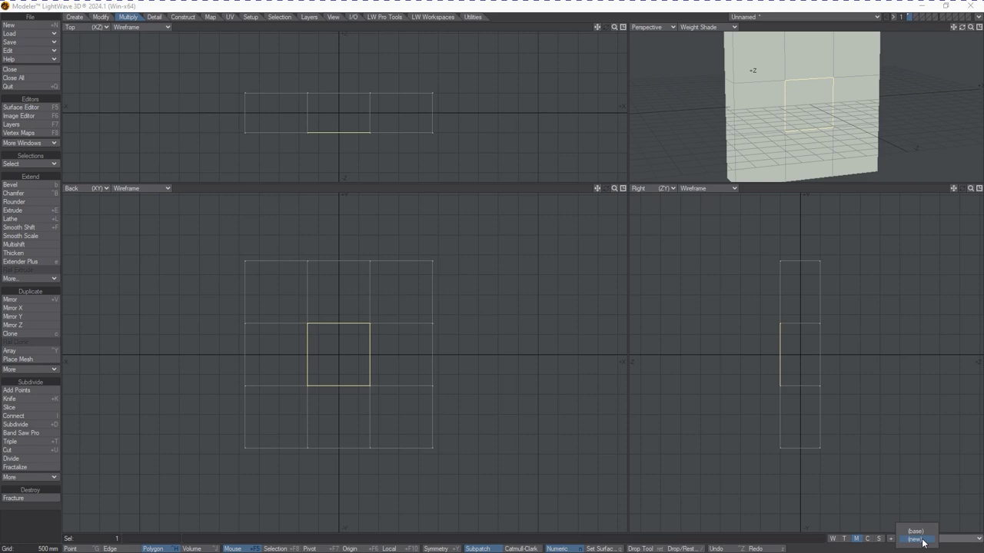
{"action": "left_click", "coordinate": [922, 541]}
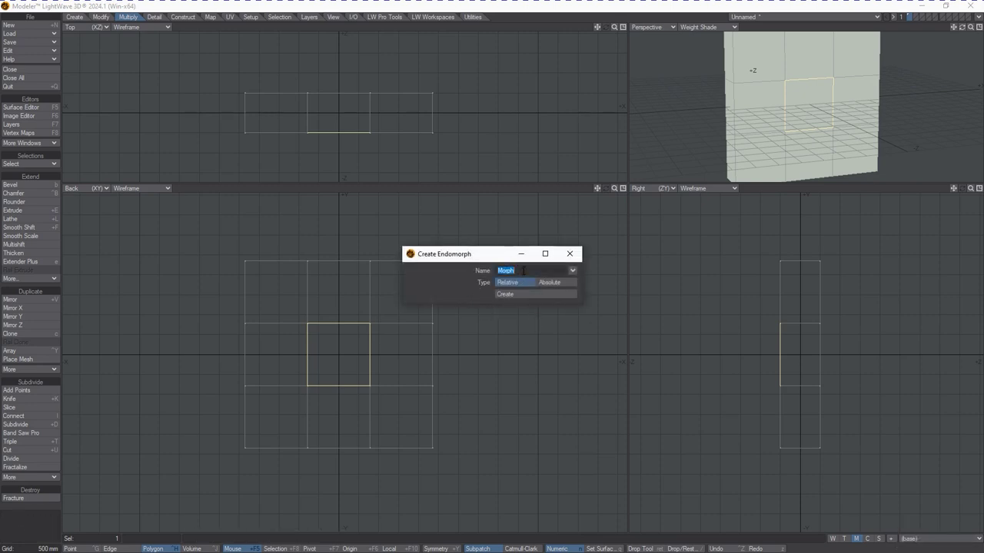
{"action": "type", "text": "Box."}
{"action": "left_click_drag", "start_coordinate": [436, 260], "coordinate": [463, 245]}
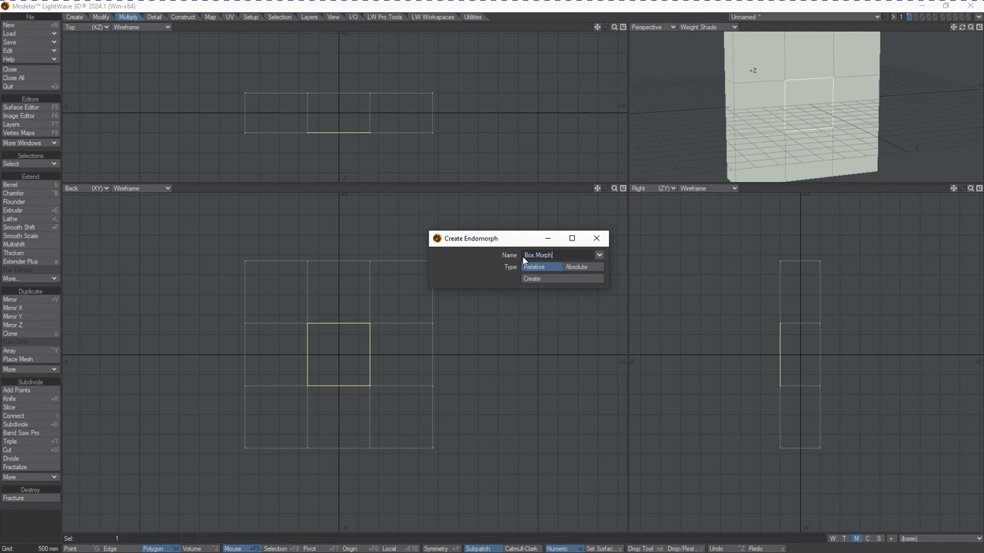
{"action": "left_click_drag", "start_coordinate": [508, 244], "coordinate": [516, 229]}
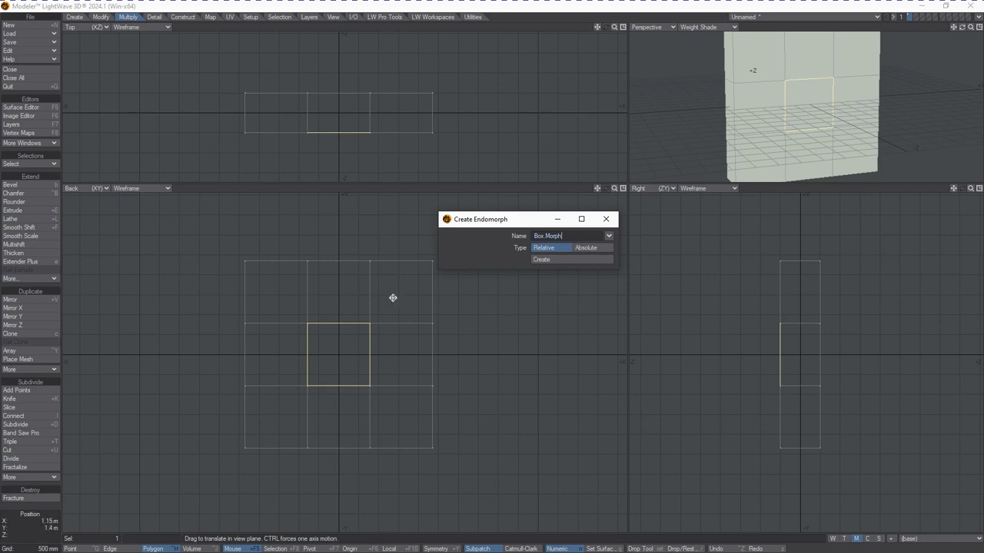
{"action": "left_click", "coordinate": [545, 262]}
{"action": "left_click_drag", "start_coordinate": [510, 220], "coordinate": [519, 213]}
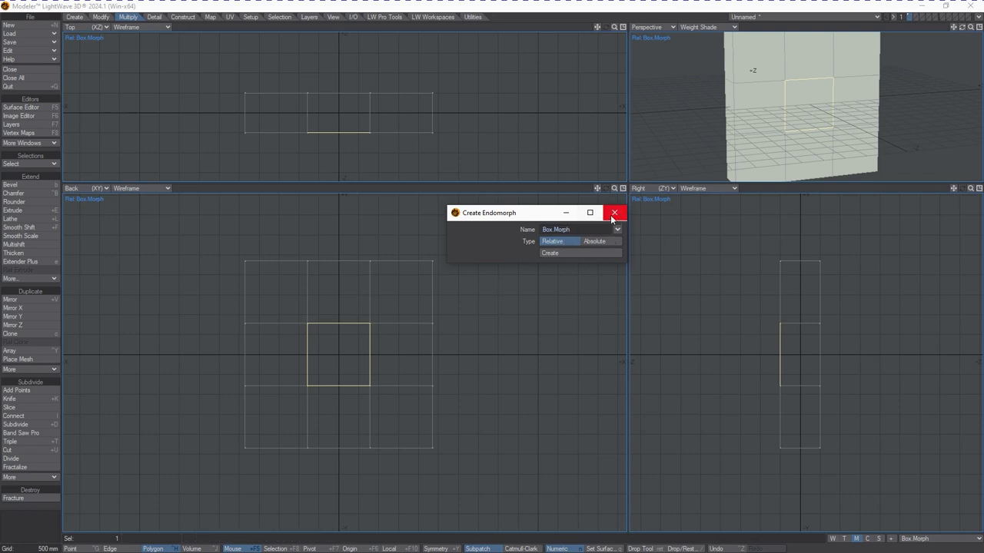
{"action": "left_click", "coordinate": [613, 213]}
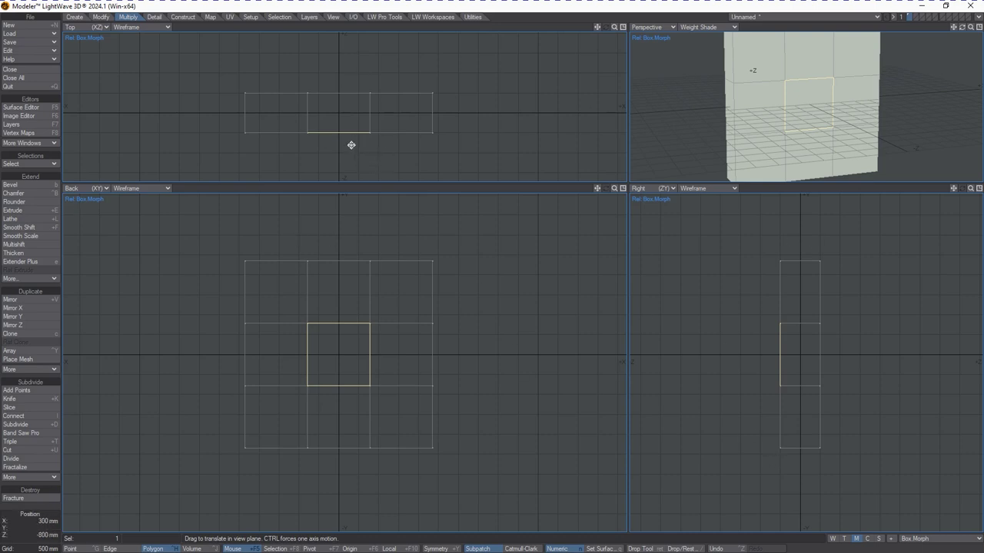
Step: Move the centre polygon straight outward along -Z within the Box.Morph endomorph and deselect it
{"action": "left_click_drag", "start_coordinate": [350, 148], "coordinate": [350, 150]}
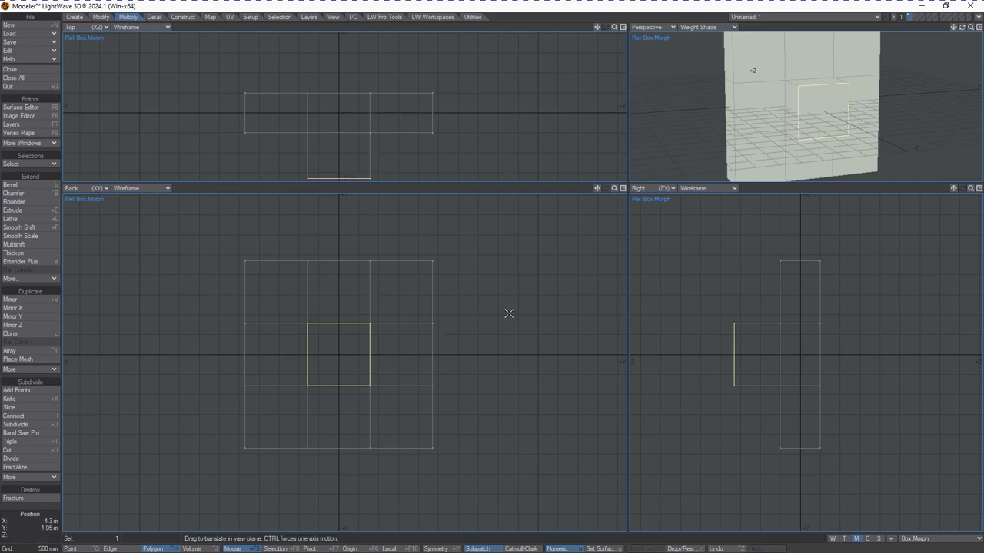
{"action": "key", "text": "space"}
{"action": "key", "text": "slash"}
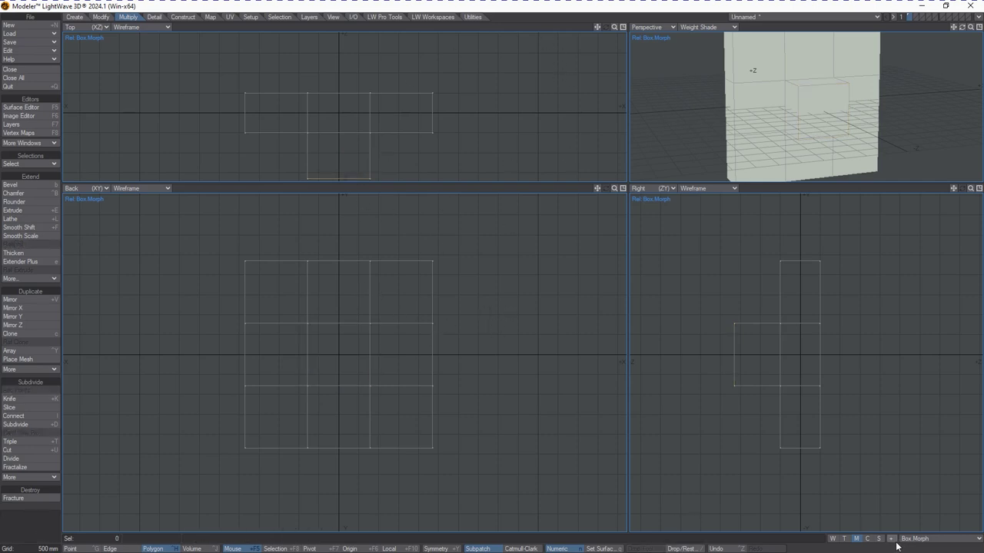
Step: Switch to the base shape and back to Box.Morph to compare the two shapes
{"action": "left_click", "coordinate": [921, 544]}
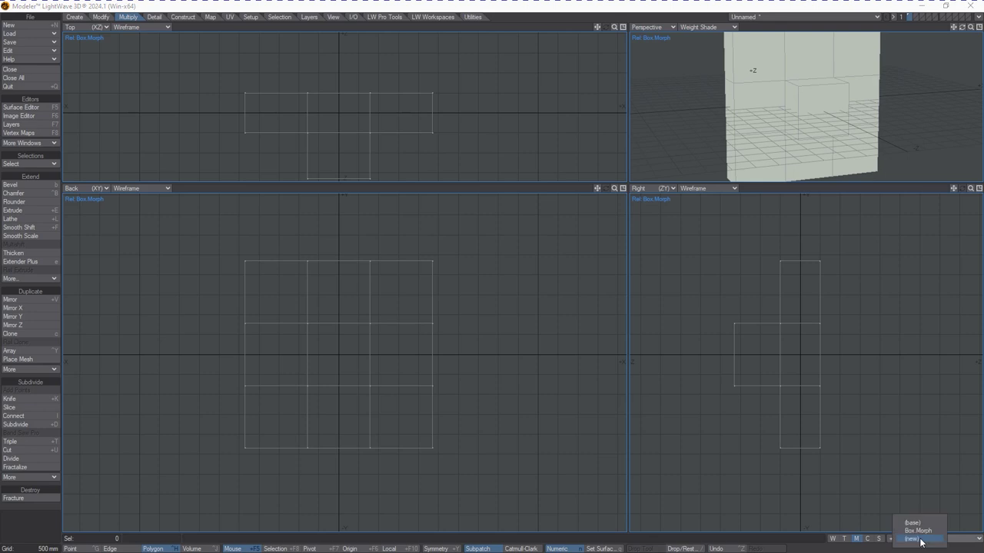
{"action": "left_click", "coordinate": [918, 526]}
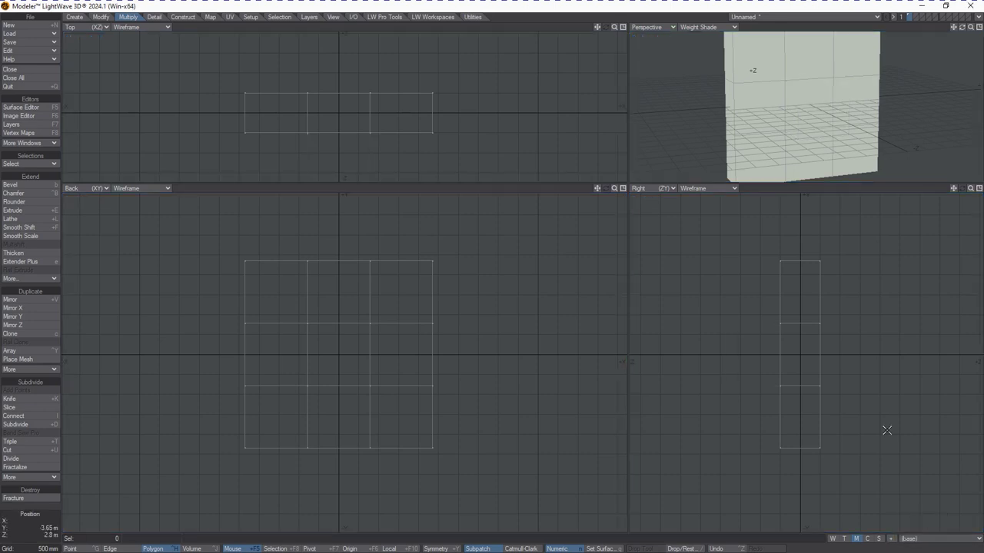
{"action": "left_click", "coordinate": [922, 539]}
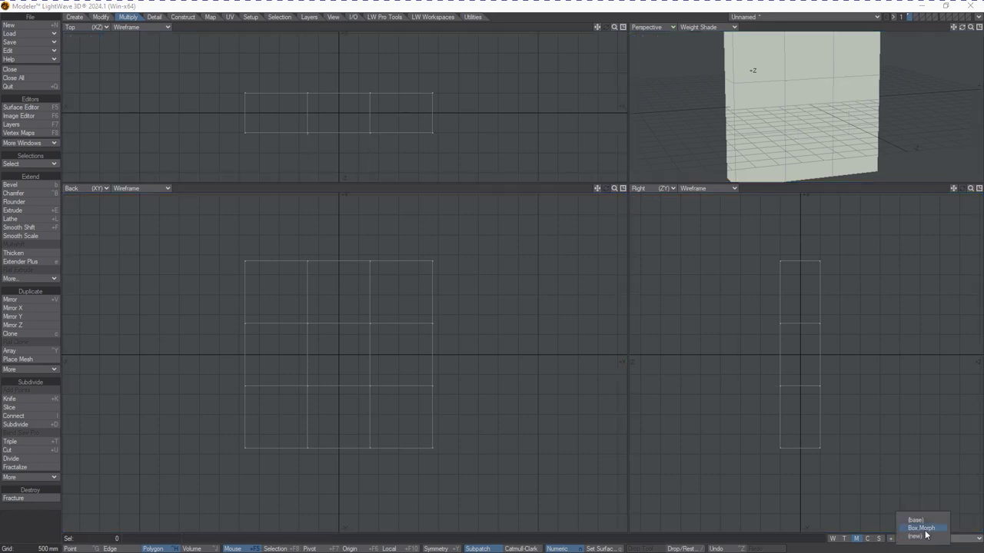
{"action": "left_click", "coordinate": [921, 528]}
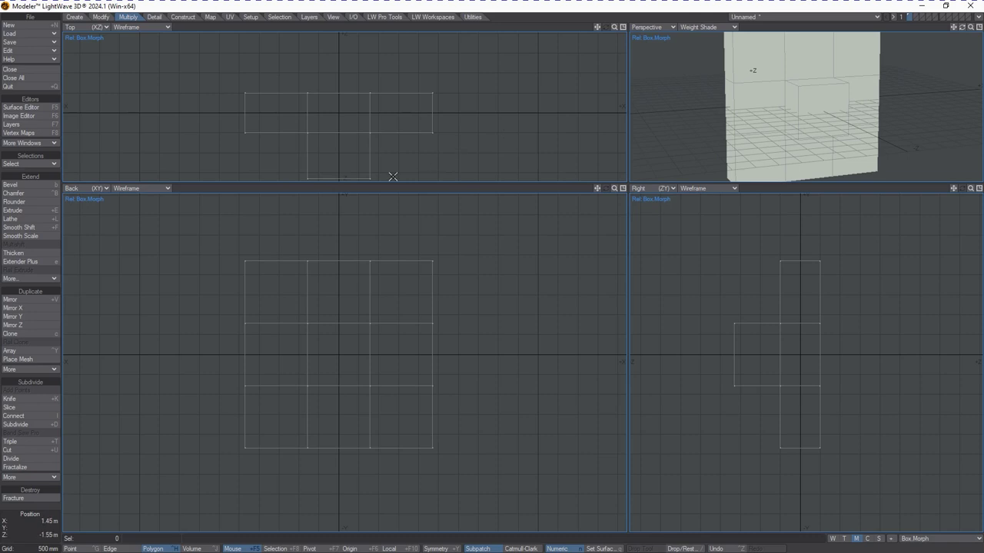
Step: Start saving the object under a new name and browse to TUTORIALS_ARCHIVE, LightWaveDigitalQuickVideos, BackToBasicsSeries, MorphsDemo on drive K
{"action": "left_click", "coordinate": [26, 43]}
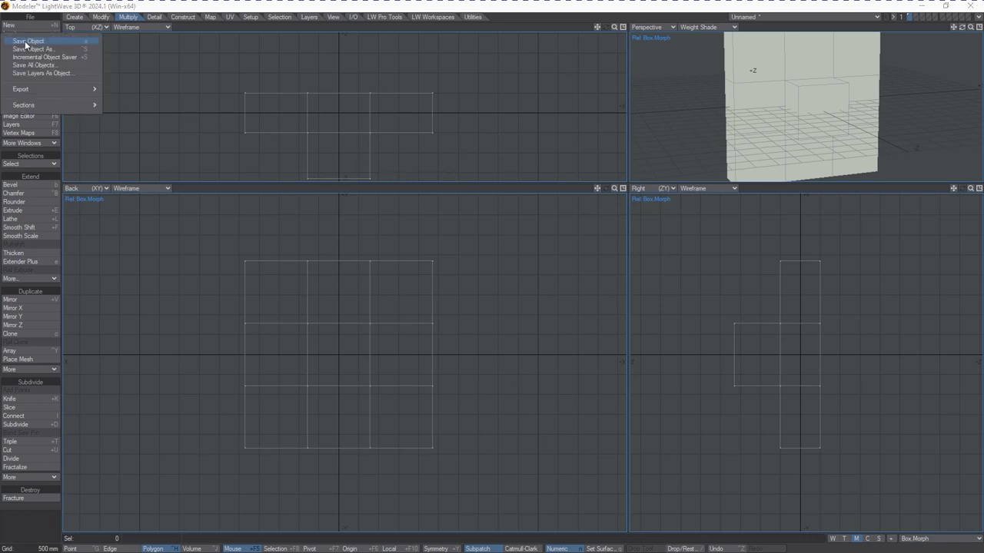
{"action": "left_click", "coordinate": [32, 49]}
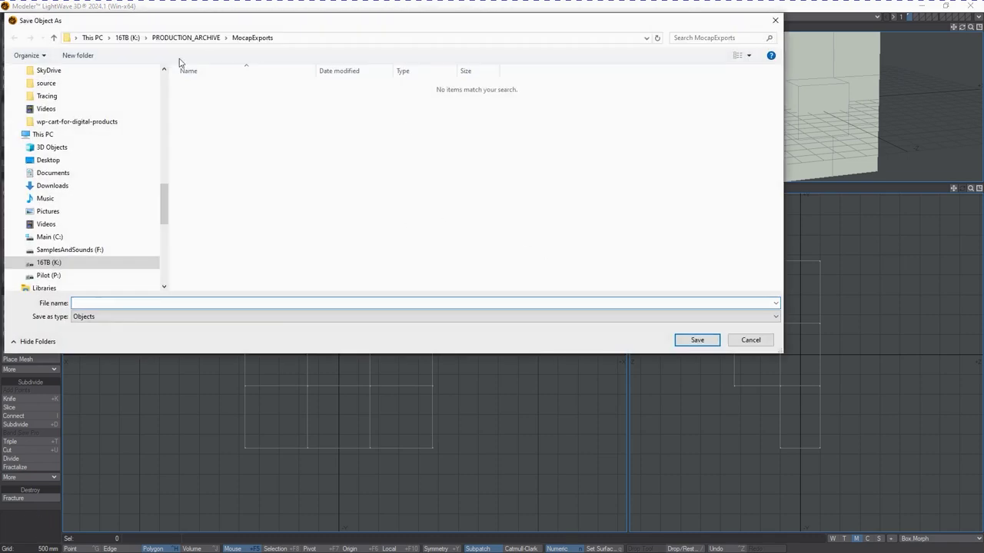
{"action": "left_click", "coordinate": [127, 37]}
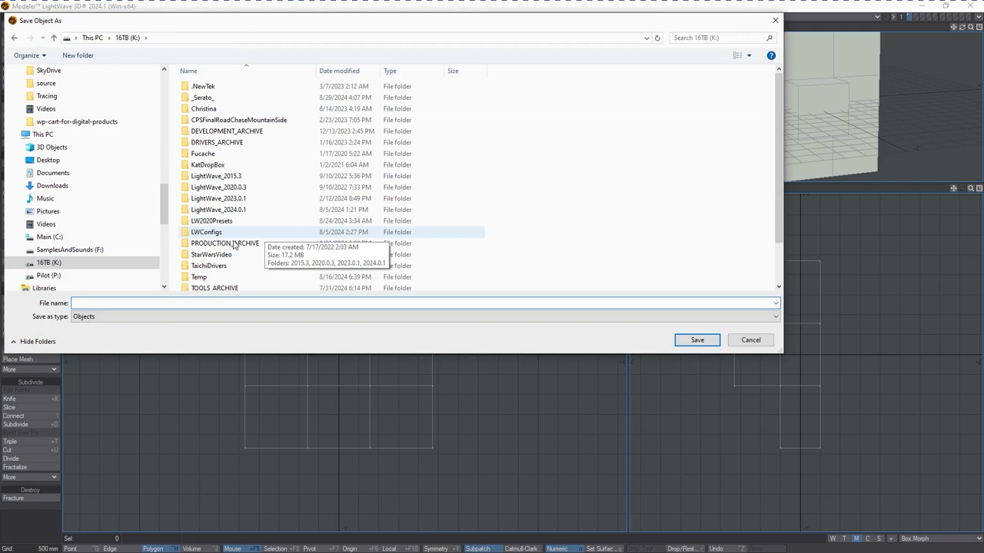
{"action": "scroll", "coordinate": [254, 240], "scroll_direction": "down", "scroll_amount": 2}
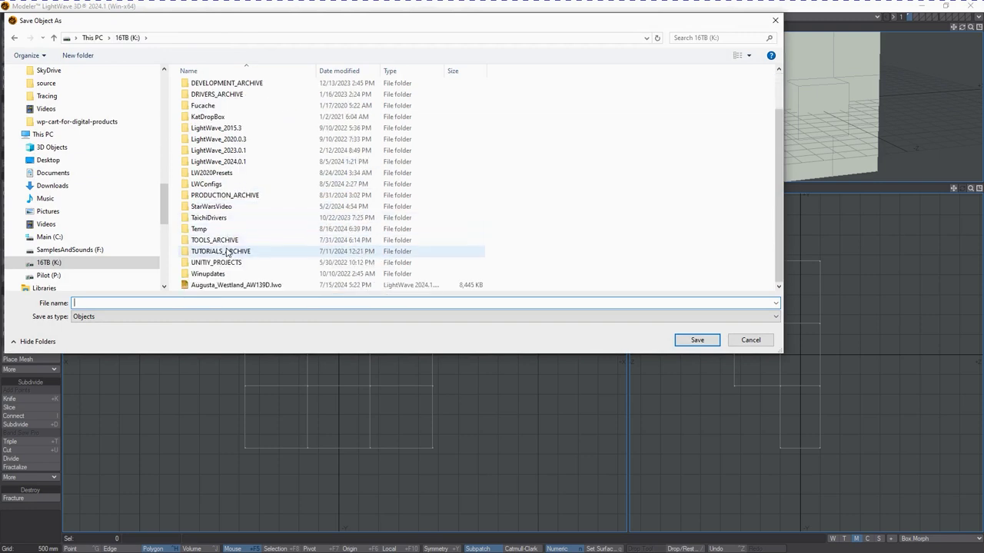
{"action": "double_click", "coordinate": [227, 252]}
{"action": "scroll", "coordinate": [229, 200], "scroll_direction": "down", "scroll_amount": 6}
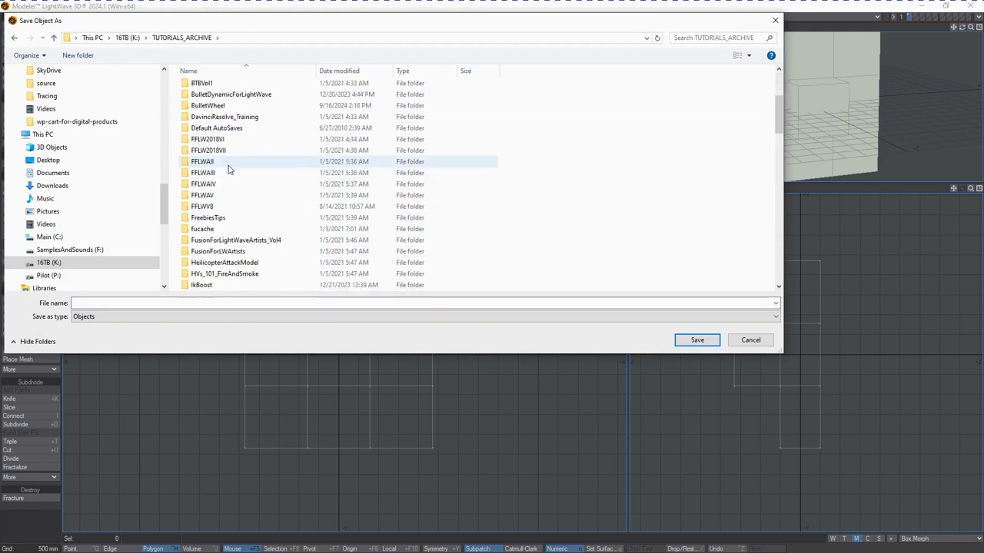
{"action": "key", "text": "l"}
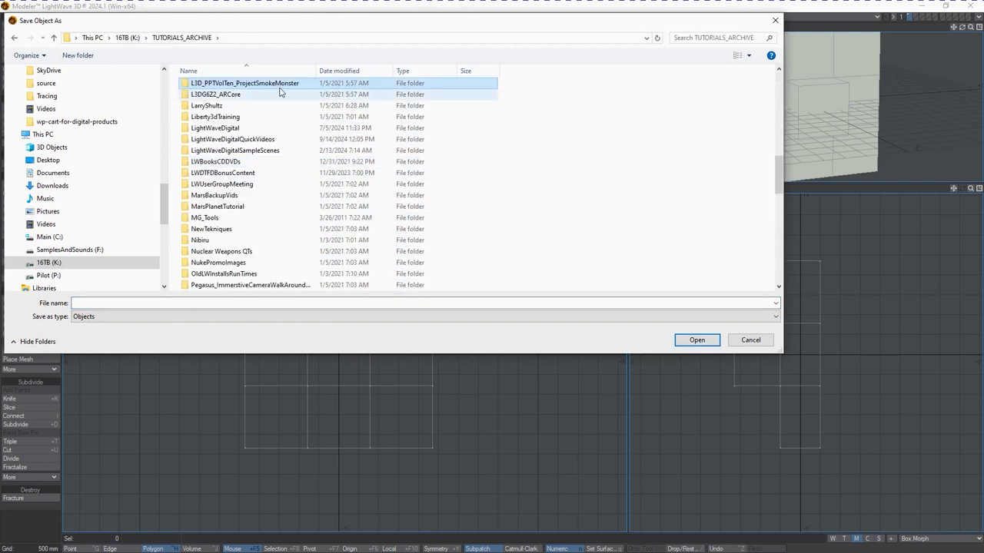
{"action": "double_click", "coordinate": [234, 139]}
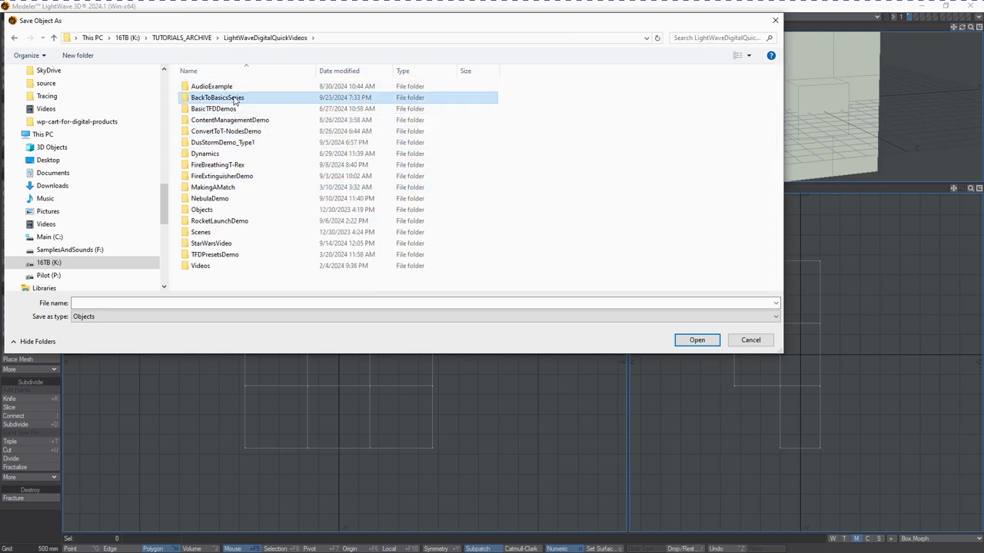
{"action": "double_click", "coordinate": [243, 97]}
{"action": "double_click", "coordinate": [211, 97]}
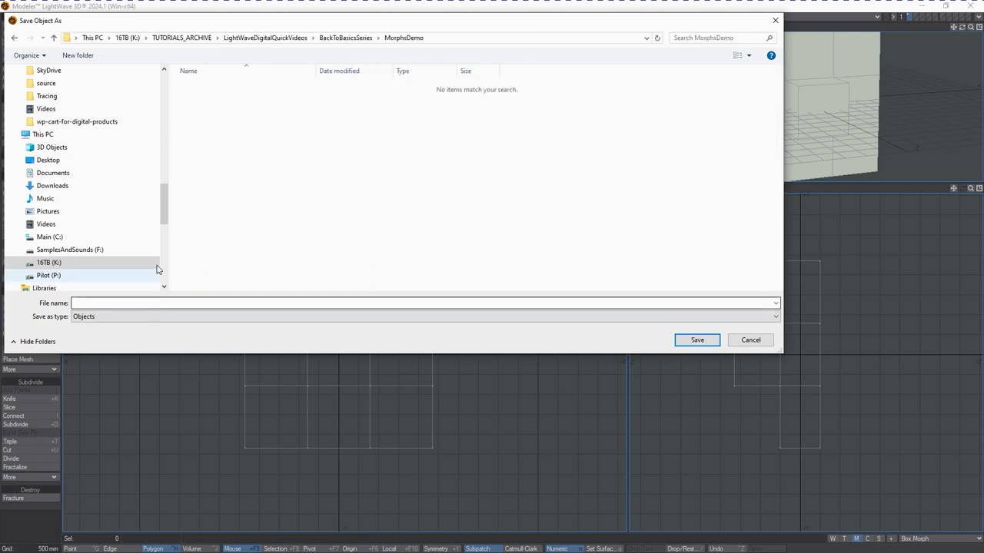
Step: Create an Objects folder inside MorphsDemo and save the object in it as CoolMorphedCube
{"action": "left_click", "coordinate": [87, 58]}
{"action": "type", "text": "Objects"}
{"action": "key", "text": "Return"}
{"action": "key", "text": "Return"}
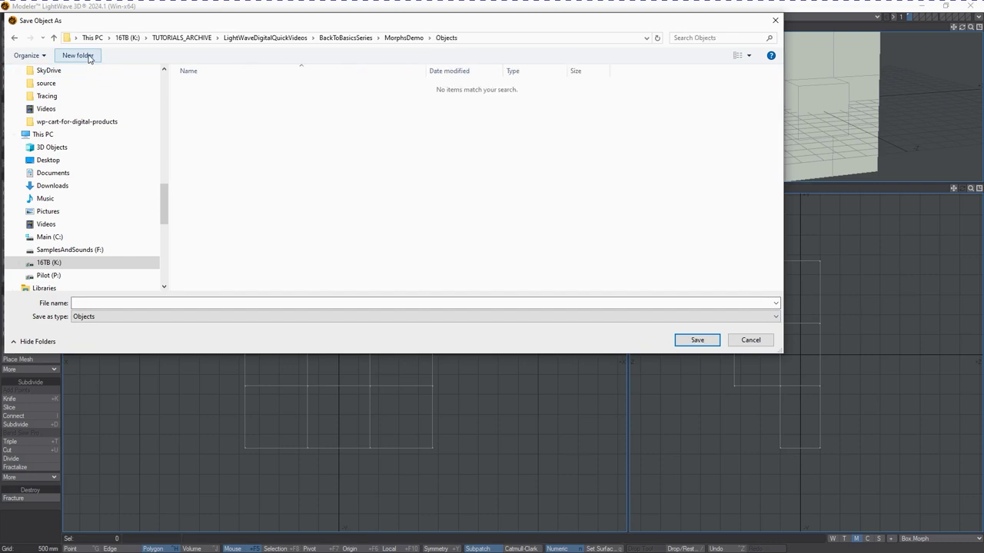
{"action": "left_click", "coordinate": [114, 302]}
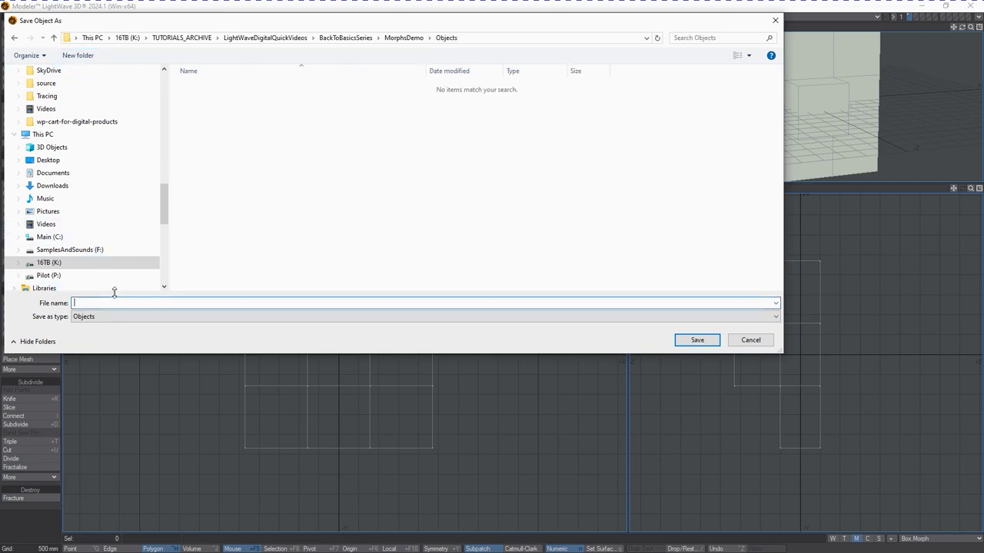
{"action": "type", "text": "CoolMorphedCube"}
{"action": "key", "text": "Return"}
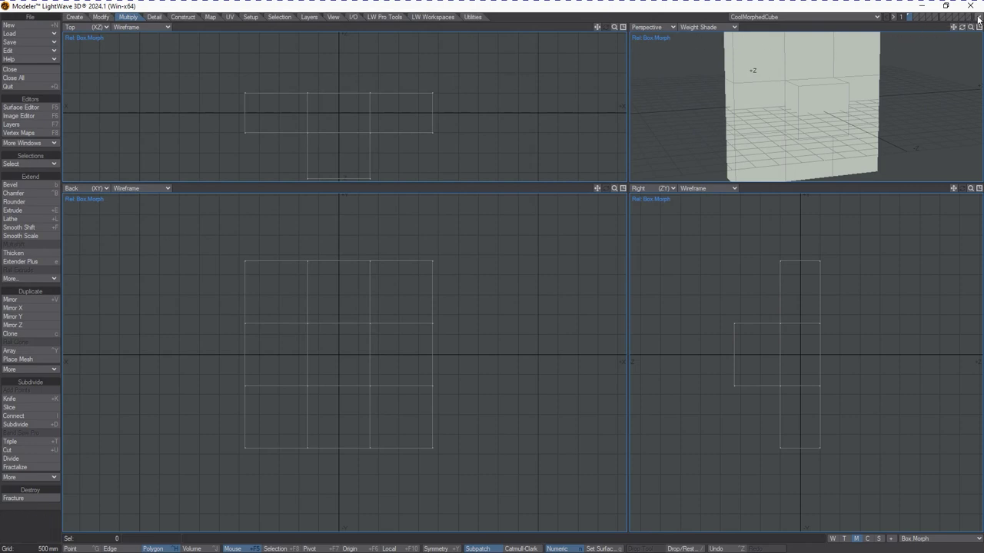
Step: Assign a new surface named MetalPlate to the whole object
{"action": "key", "text": "q"}
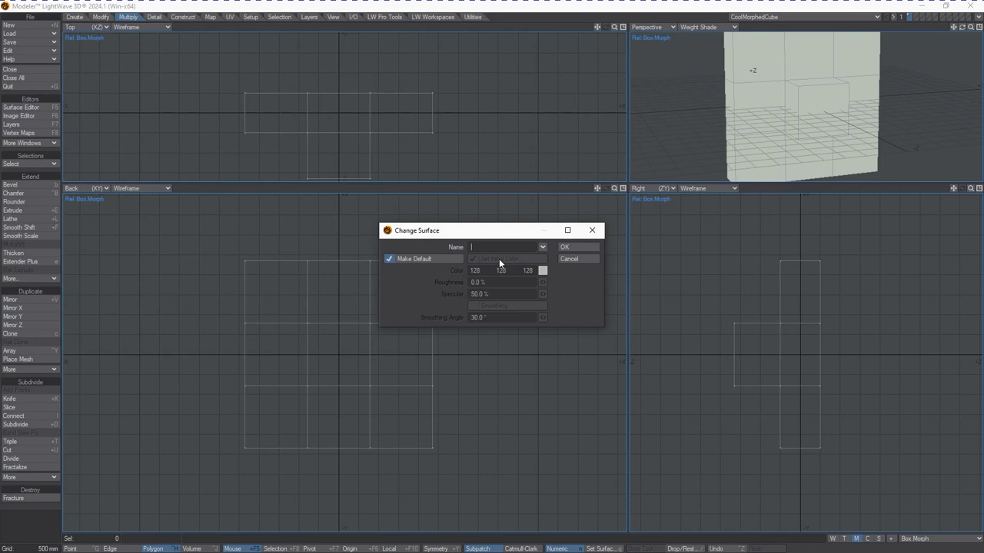
{"action": "type", "text": "M"}
{"action": "key", "text": "BackSpace"}
{"action": "type", "text": "MetalPlate"}
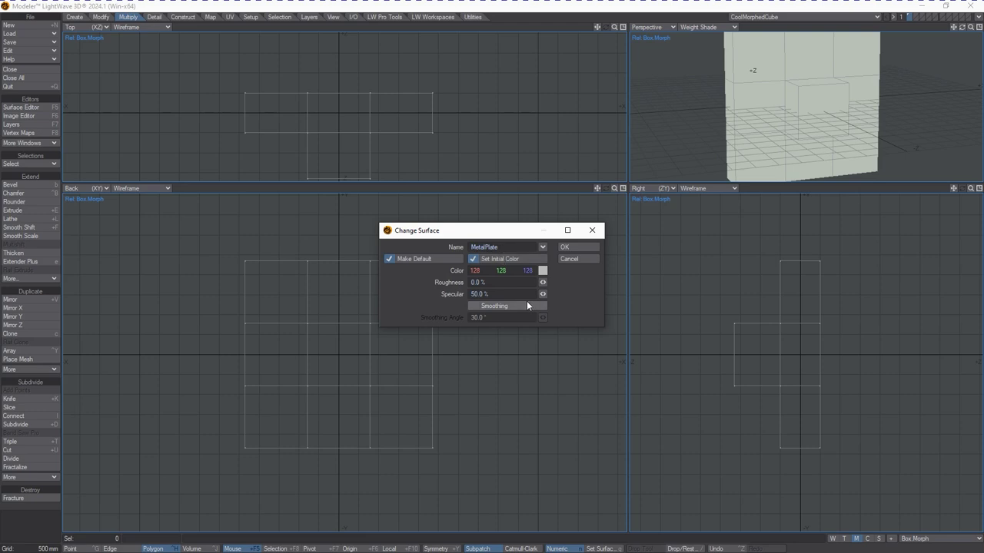
{"action": "left_click", "coordinate": [569, 247]}
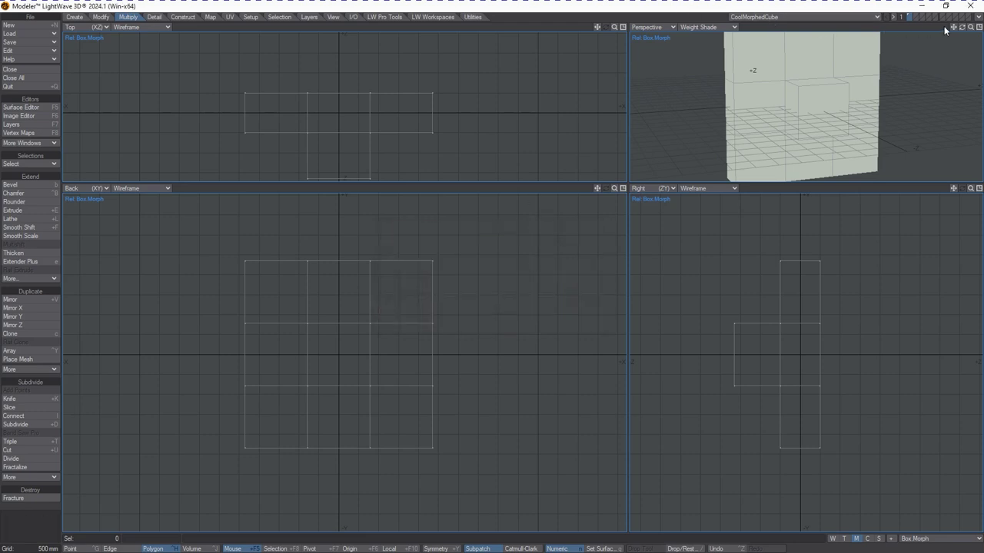
Step: Send the object to Layout and set the perspective viewport's display mode to Textured Shaded Solid Wireframe
{"action": "left_click", "coordinate": [976, 17]}
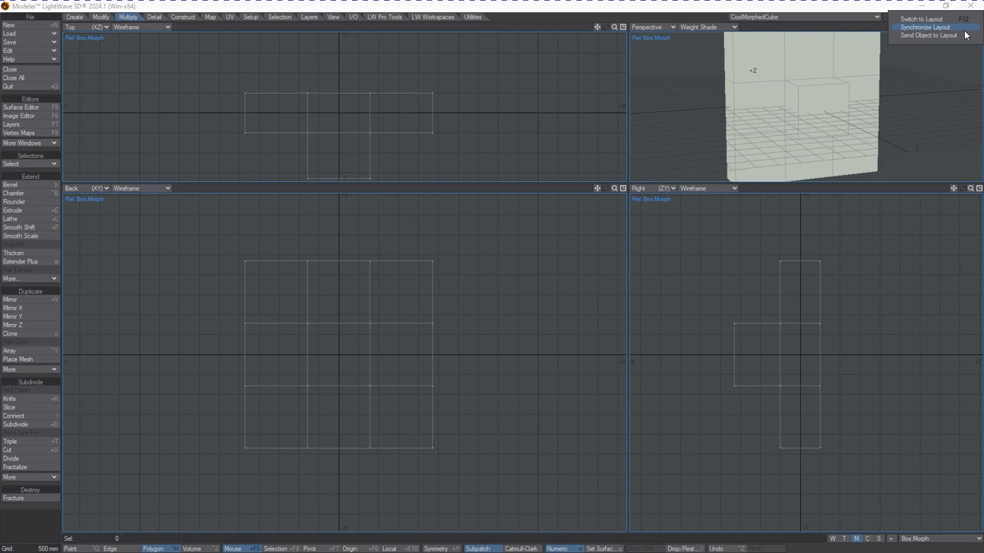
{"action": "left_click", "coordinate": [961, 35]}
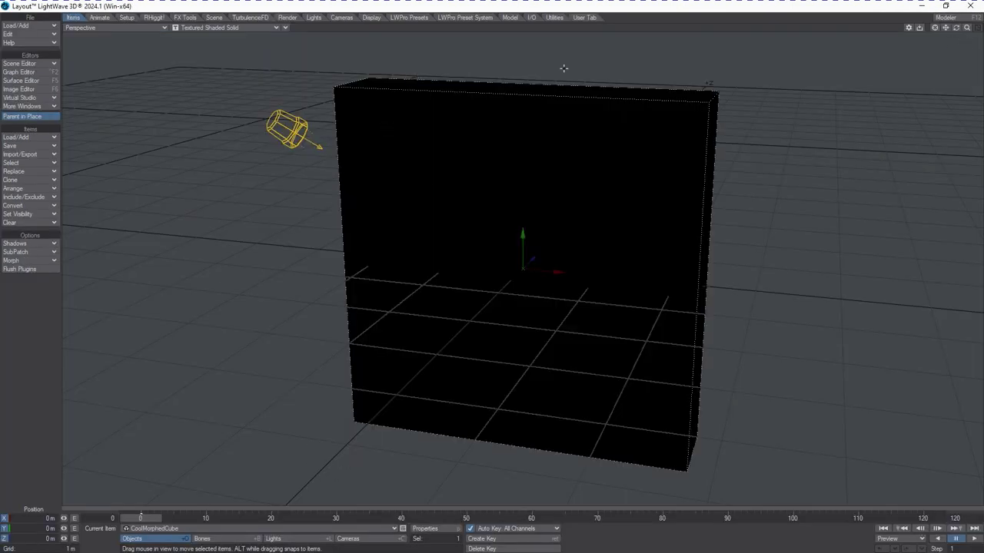
{"action": "left_click_drag", "start_coordinate": [967, 33], "coordinate": [958, 29]}
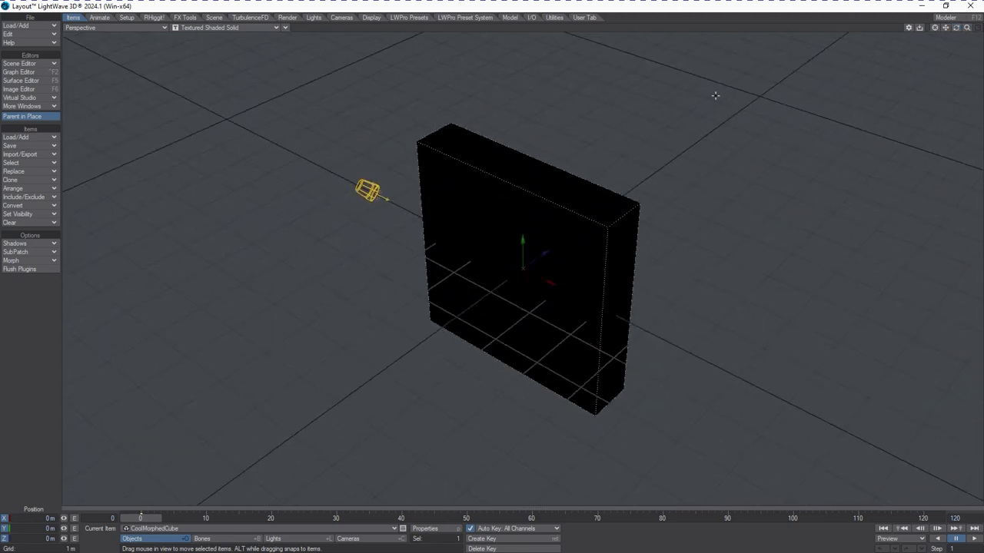
{"action": "left_click", "coordinate": [249, 29]}
{"action": "left_click", "coordinate": [244, 44]}
{"action": "left_click", "coordinate": [270, 28]}
{"action": "left_click", "coordinate": [289, 60]}
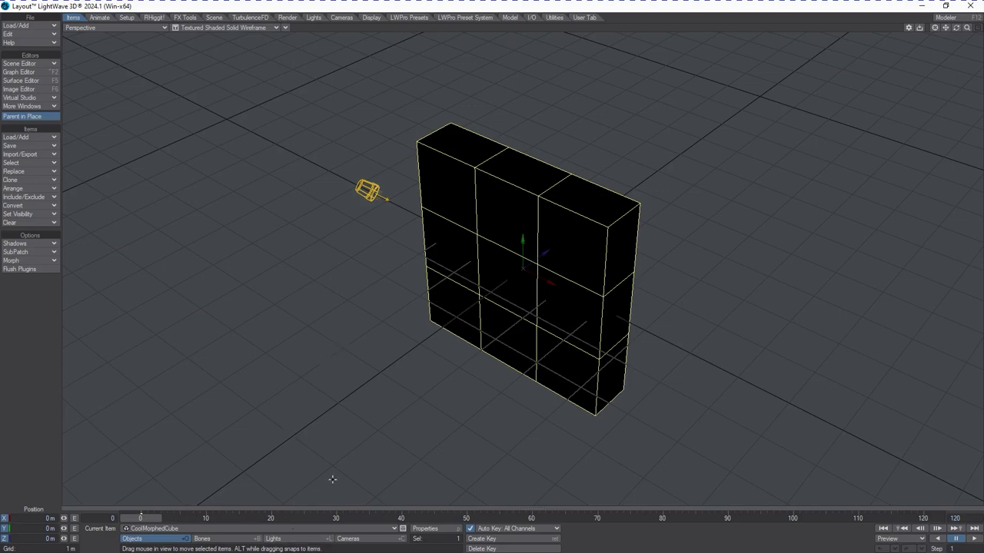
Step: Open the cube's object properties and examine the morph targets offered by the Morphing modifier
{"action": "left_click", "coordinate": [435, 529]}
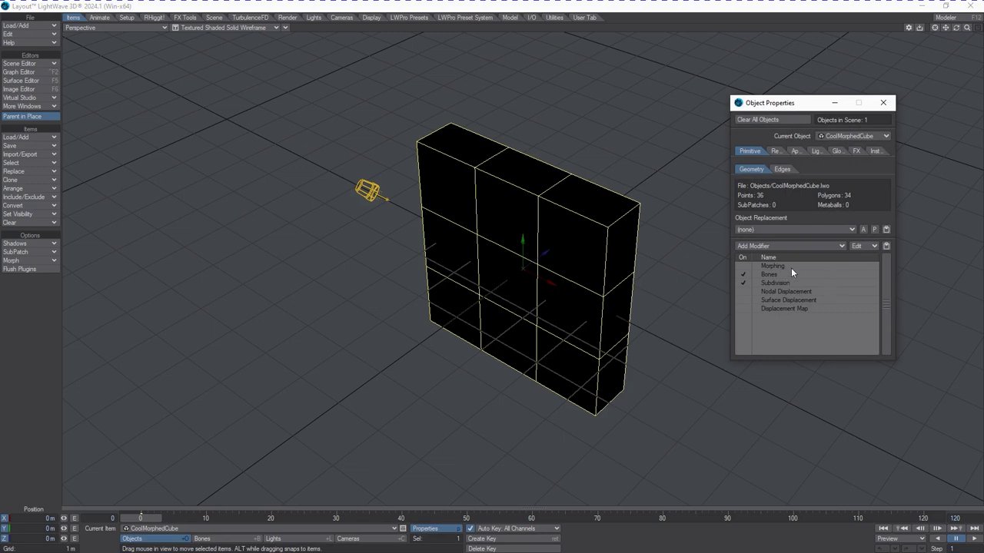
{"action": "left_click", "coordinate": [771, 266]}
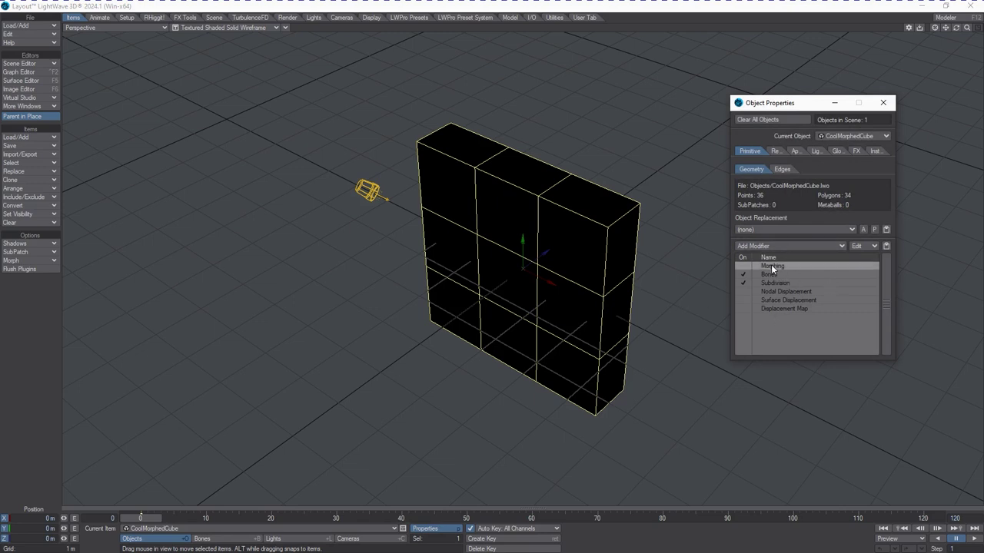
{"action": "double_click", "coordinate": [779, 267]}
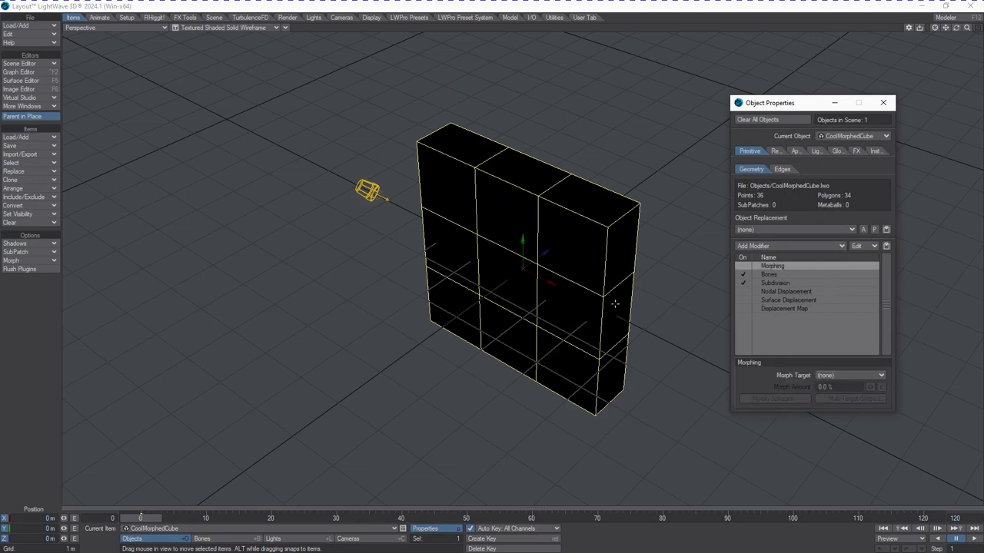
{"action": "left_click", "coordinate": [830, 376]}
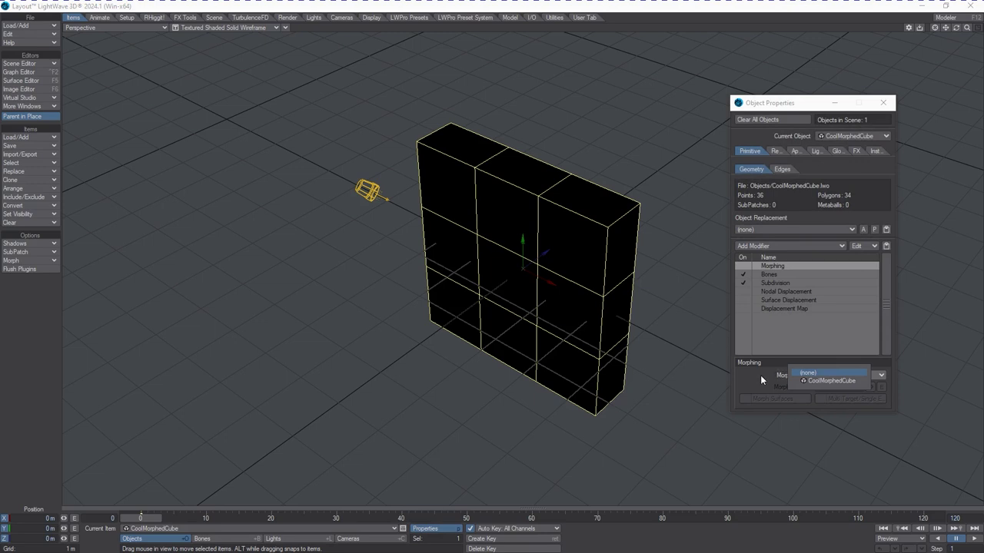
{"action": "left_click", "coordinate": [760, 375]}
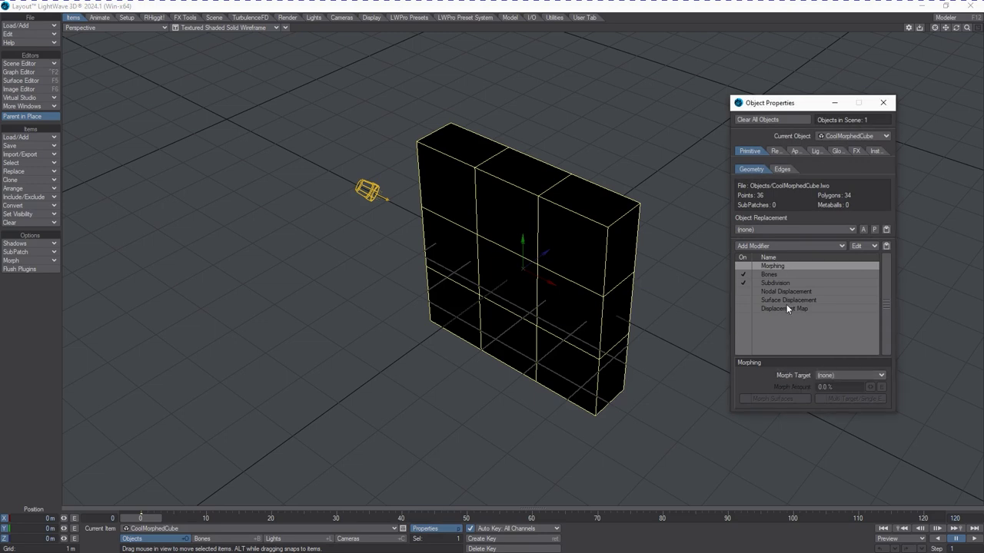
Step: Add the Morph Mixer modifier to the cube and open its Box.Morph control
{"action": "left_click", "coordinate": [793, 246]}
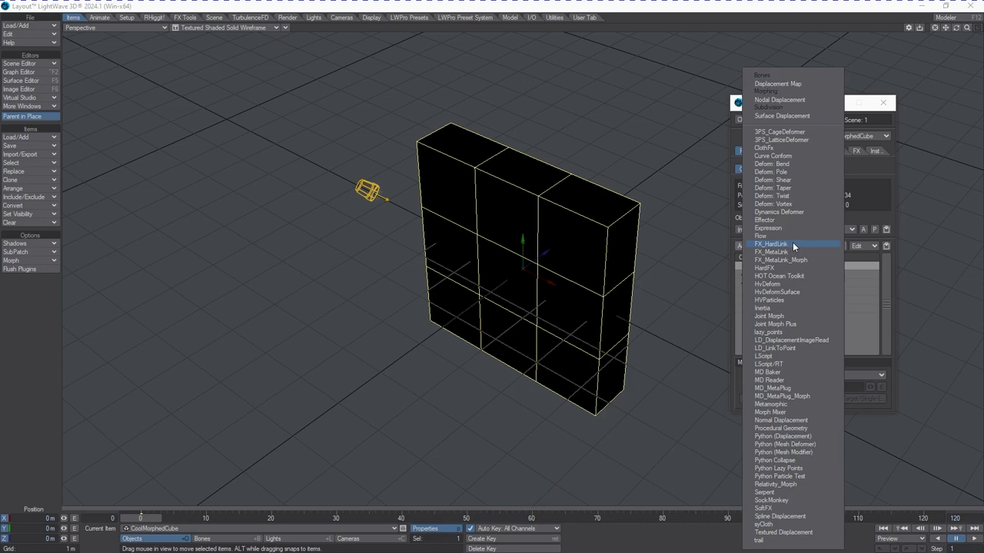
{"action": "left_click", "coordinate": [786, 414]}
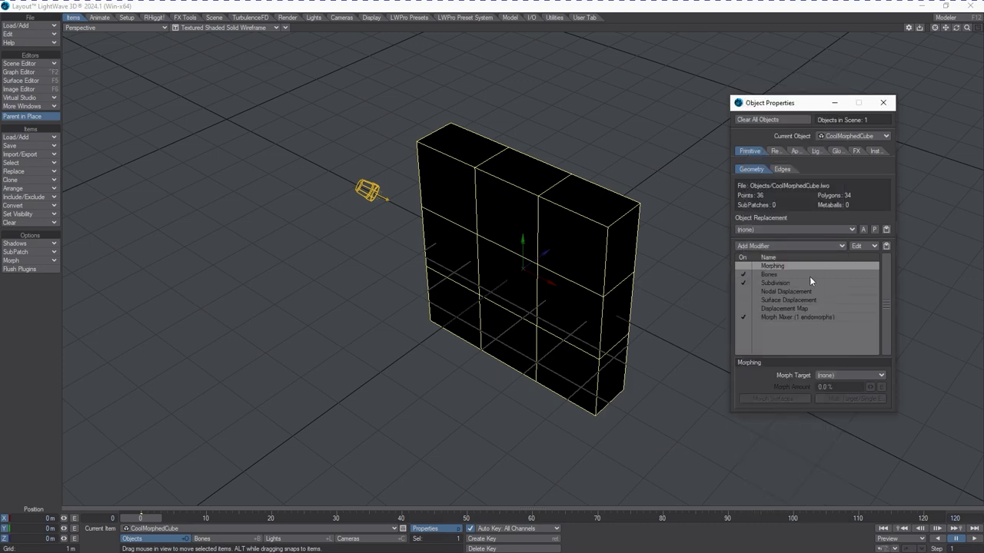
{"action": "left_click", "coordinate": [799, 316]}
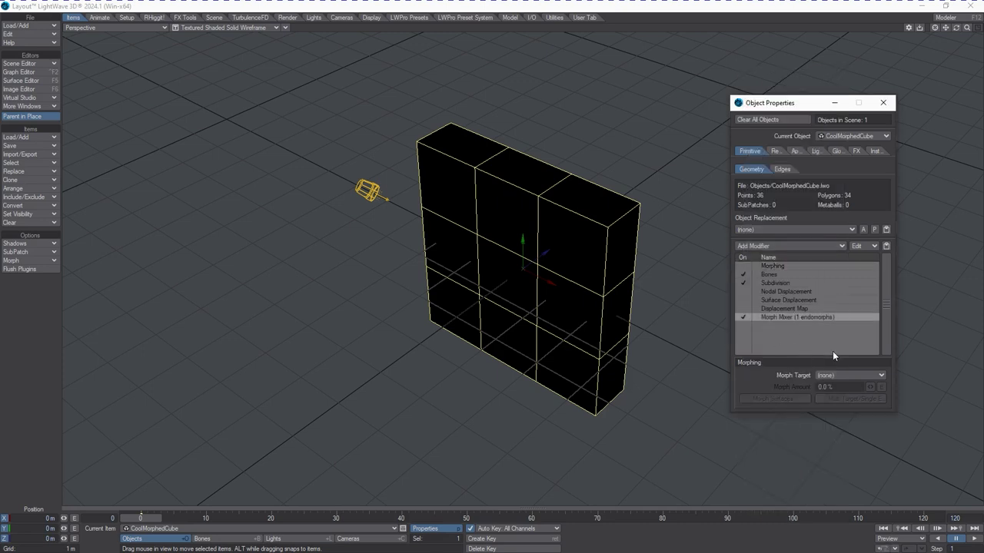
{"action": "double_click", "coordinate": [795, 318]}
{"action": "left_click_drag", "start_coordinate": [206, 4], "coordinate": [210, 145]}
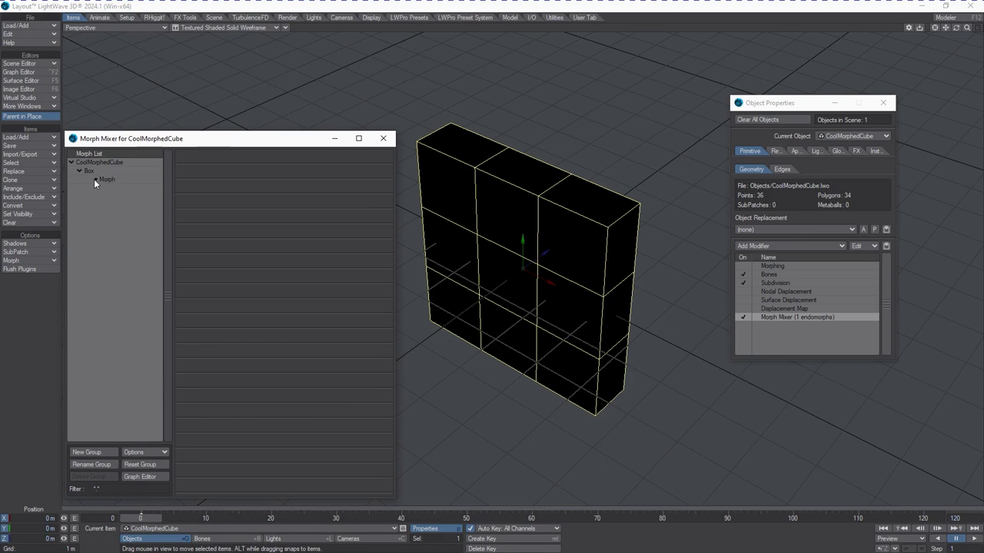
{"action": "left_click", "coordinate": [104, 179]}
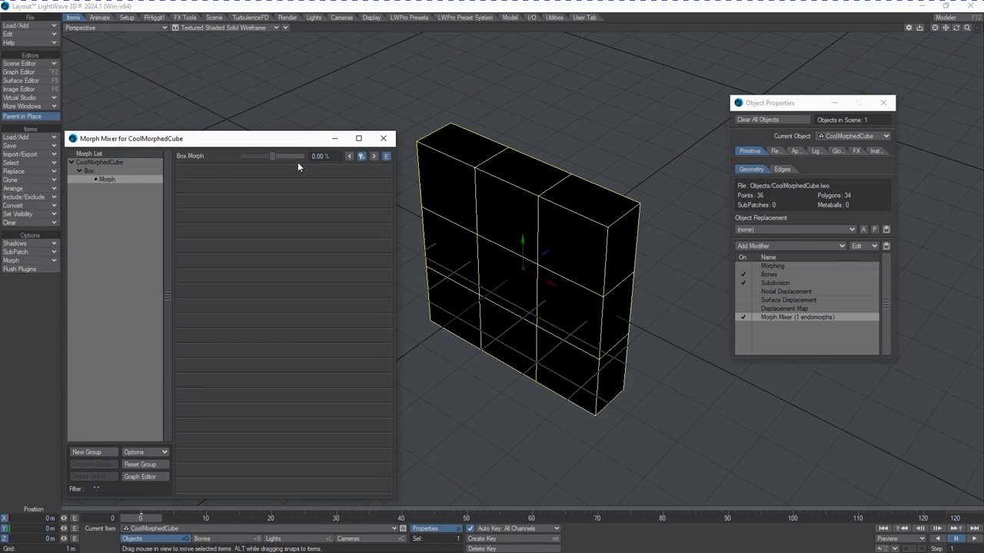
Step: Try the Box.Morph amount at 200% and set it back to 0%
{"action": "left_click_drag", "start_coordinate": [271, 159], "coordinate": [186, 177]}
{"action": "type", "text": "200"}
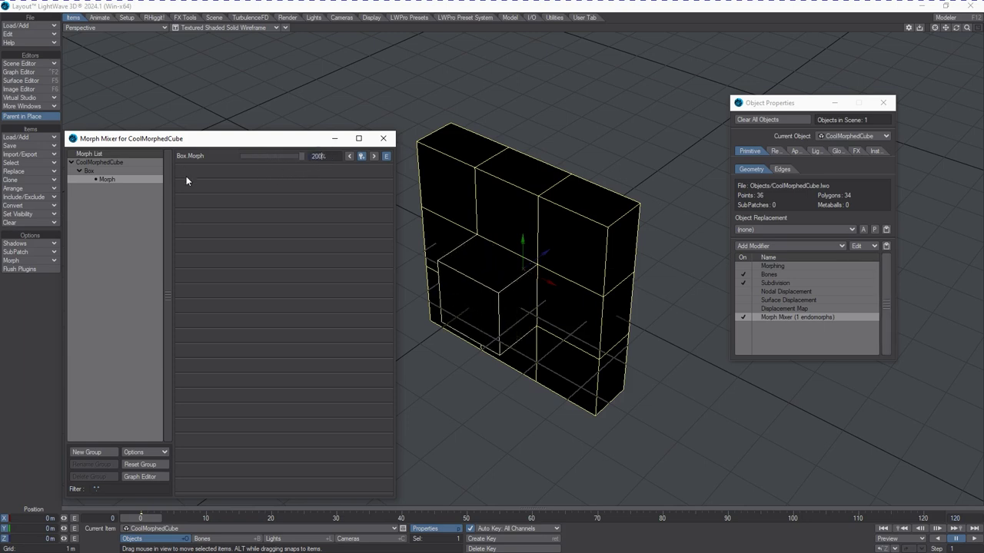
{"action": "key", "text": "Return"}
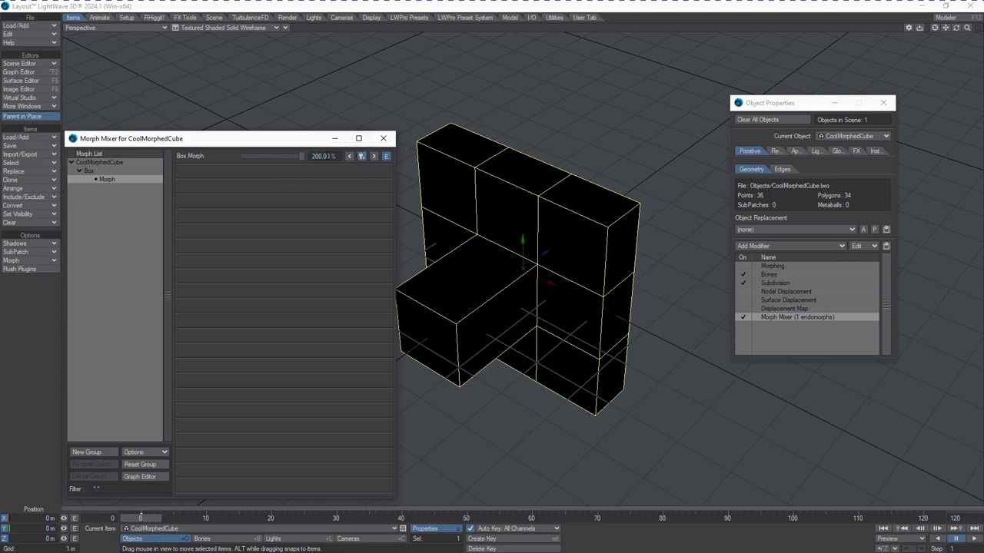
{"action": "left_click_drag", "start_coordinate": [338, 157], "coordinate": [223, 171]}
{"action": "type", "text": "0"}
{"action": "key", "text": "Return"}
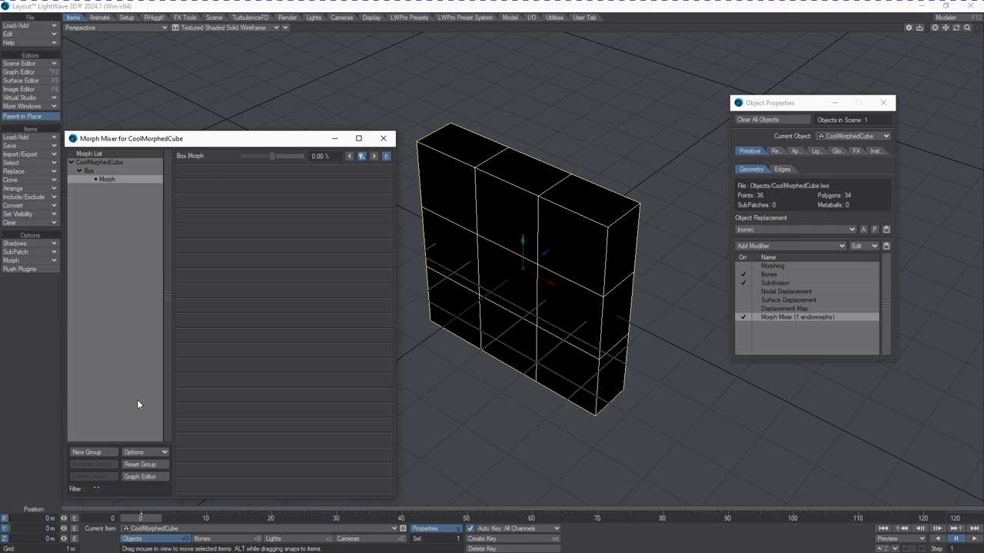
Step: Key Box.Morph at 0% on frame 20 and at 100% on frame 40
{"action": "left_click_drag", "start_coordinate": [146, 516], "coordinate": [275, 517]}
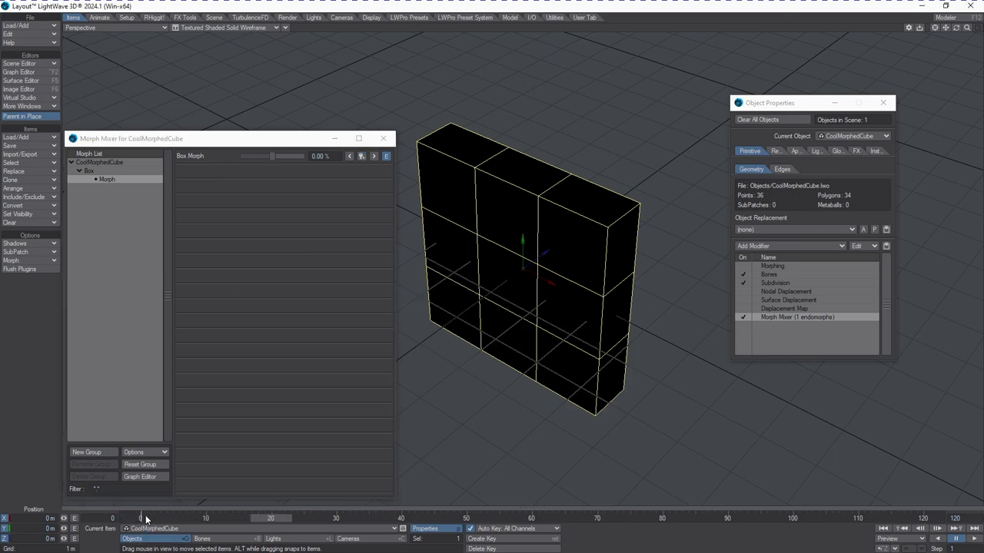
{"action": "left_click", "coordinate": [361, 155]}
{"action": "left_click_drag", "start_coordinate": [275, 518], "coordinate": [401, 518]}
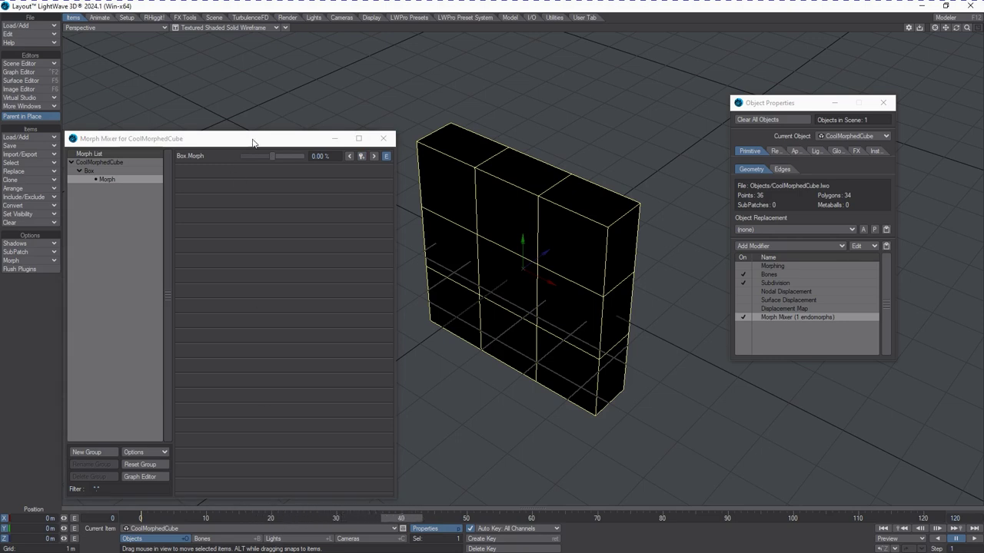
{"action": "left_click_drag", "start_coordinate": [273, 156], "coordinate": [337, 172]}
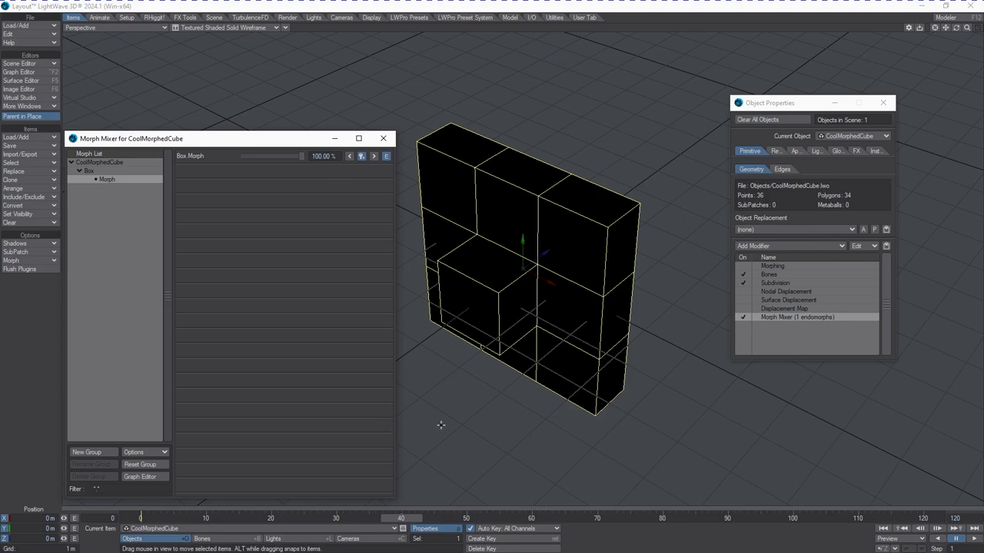
Step: Scrub past frame 40 to check the morph and open the Box.Morph envelope in the Graph Editor
{"action": "left_click_drag", "start_coordinate": [439, 519], "coordinate": [410, 518]}
{"action": "left_click", "coordinate": [388, 157]}
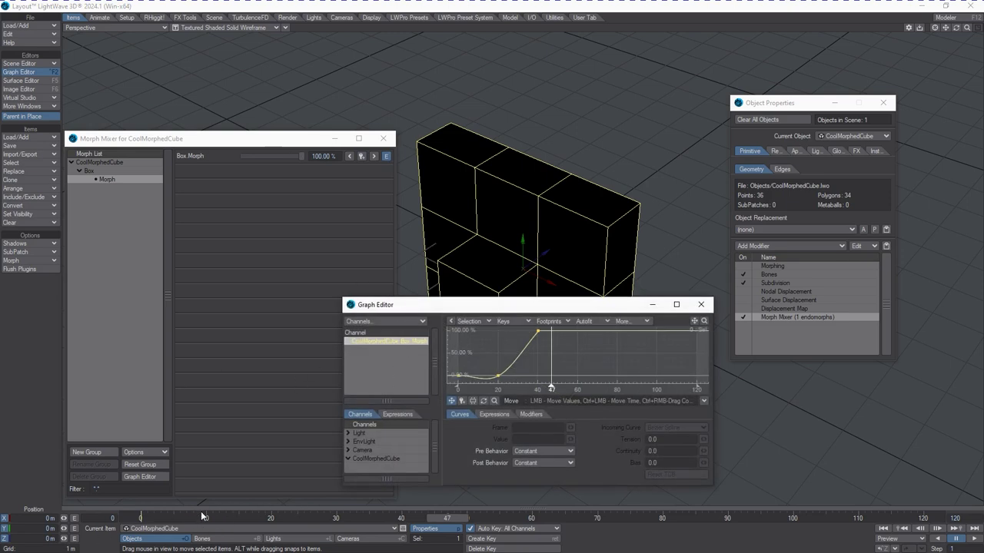
Step: Raise the tension of the Box.Morph keys at frames 0 and 20, and set the frame 40 key's tension to 1.0
{"action": "right_click_drag", "start_coordinate": [454, 361], "coordinate": [508, 393]}
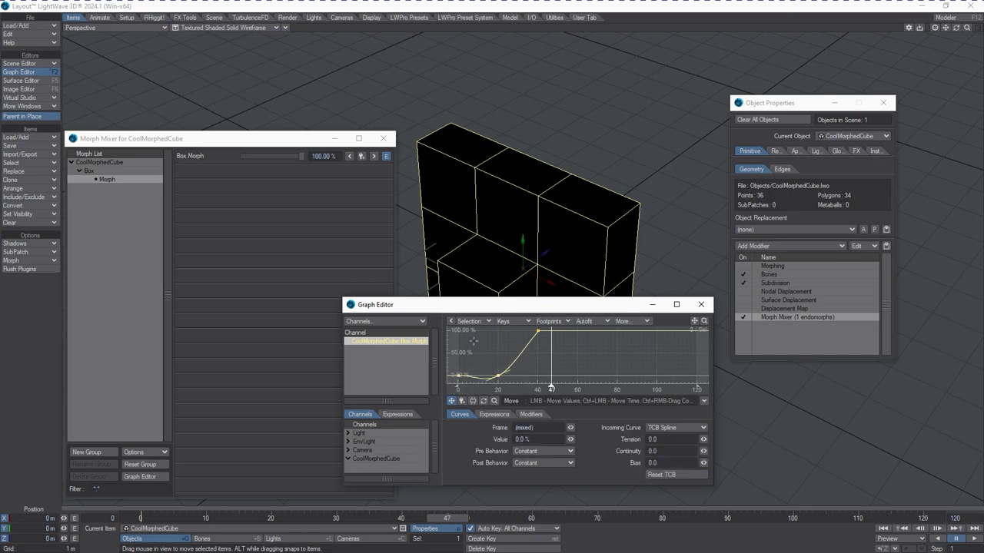
{"action": "left_click_drag", "start_coordinate": [702, 439], "coordinate": [714, 439]}
{"action": "right_click_drag", "start_coordinate": [570, 340], "coordinate": [509, 327]}
{"action": "left_click_drag", "start_coordinate": [706, 440], "coordinate": [714, 441]}
Step: Move the Graph Editor clear of the cube and scrub the timeline around frames 20 to 40 to check the eased morph
{"action": "left_click_drag", "start_coordinate": [421, 312], "coordinate": [745, 319]}
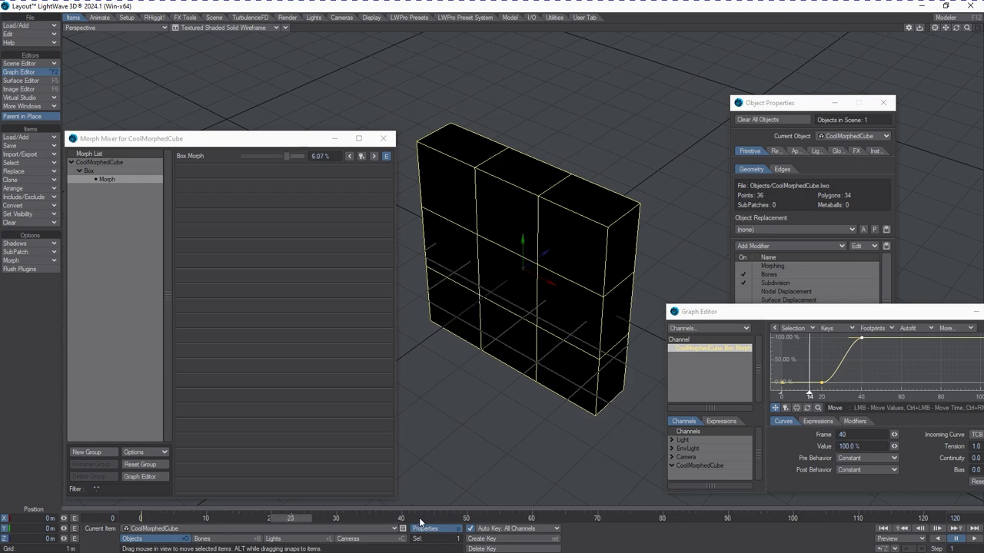
{"action": "left_click_drag", "start_coordinate": [438, 521], "coordinate": [434, 521]}
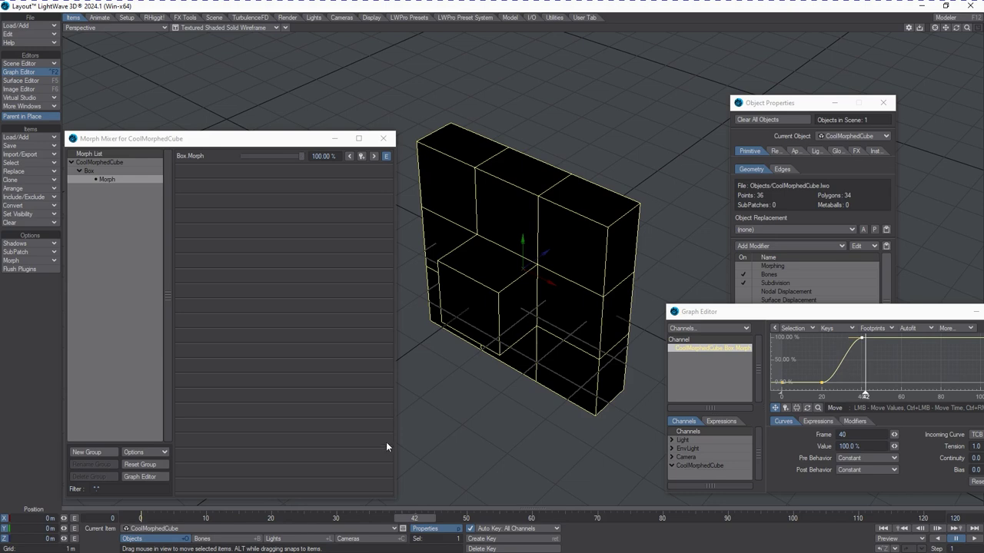
{"action": "mouse_move", "coordinate": [410, 520]}
{"action": "left_mouse_down"}
{"action": "mouse_move", "coordinate": [401, 521]}
{"action": "mouse_move", "coordinate": [423, 522]}
{"action": "mouse_move", "coordinate": [411, 524]}
{"action": "left_mouse_up"}
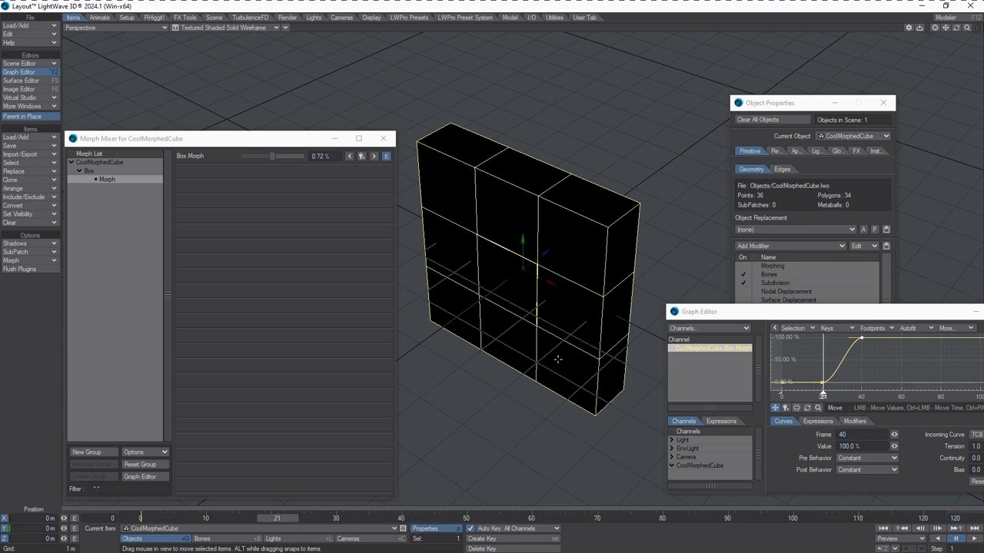
{"action": "mouse_move", "coordinate": [277, 521]}
{"action": "left_mouse_down"}
{"action": "mouse_move", "coordinate": [486, 521]}
{"action": "mouse_move", "coordinate": [265, 521]}
{"action": "left_mouse_up"}
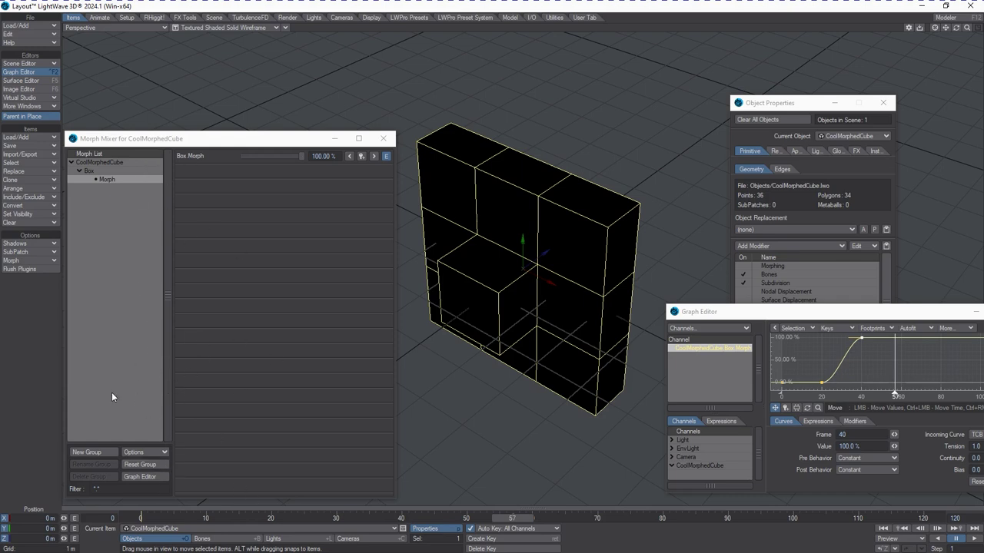
Step: Look over the Morph Mixer's grouping, endomorph mix, view mode and slider range options, and reposition the Morph Mixer window
{"action": "left_click", "coordinate": [160, 453]}
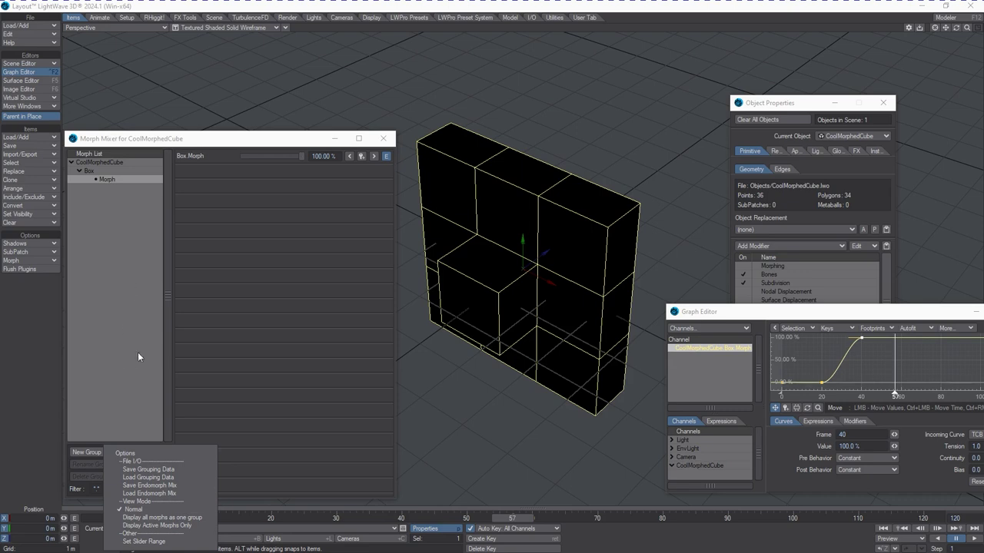
{"action": "left_click", "coordinate": [206, 392]}
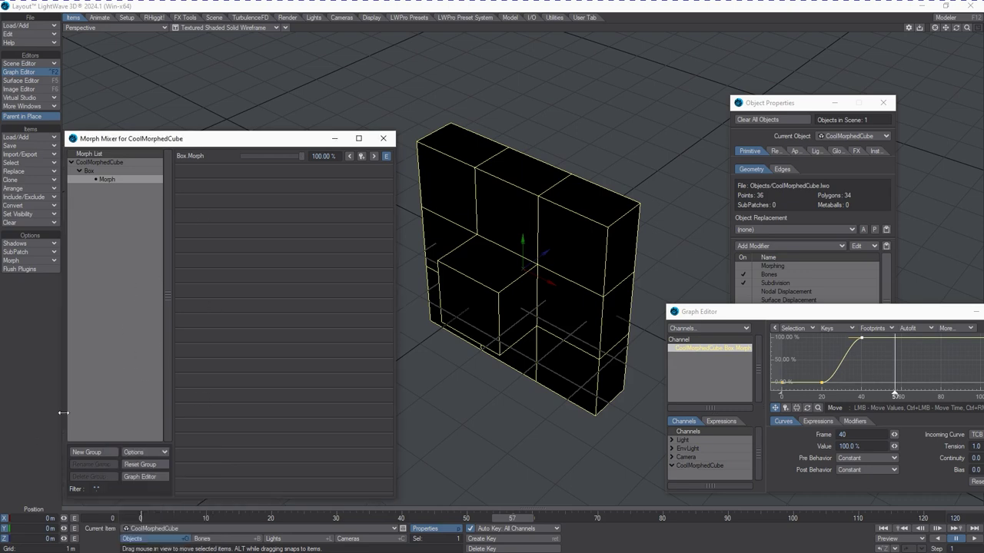
{"action": "left_click_drag", "start_coordinate": [232, 139], "coordinate": [229, 110]}
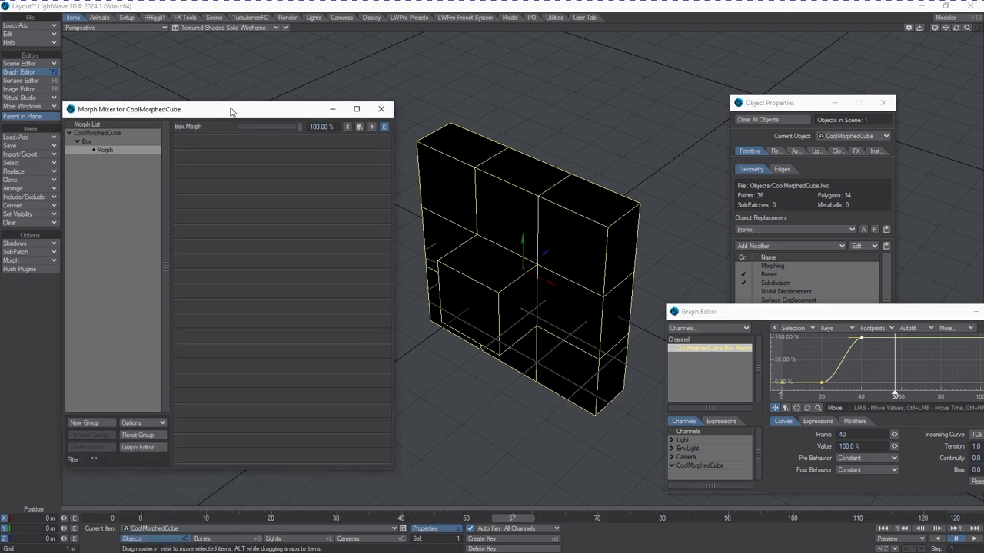